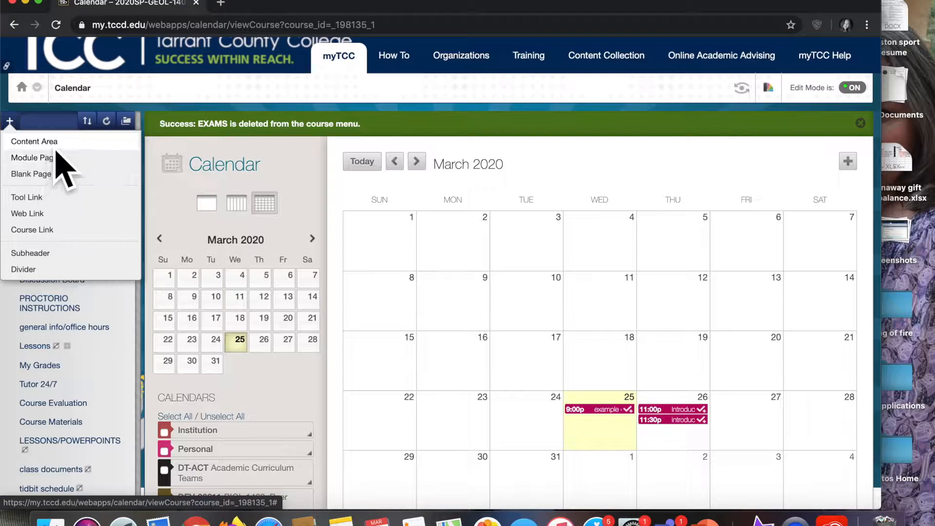
- Add a new content area named EXAMS to the course menu
click(54, 142)
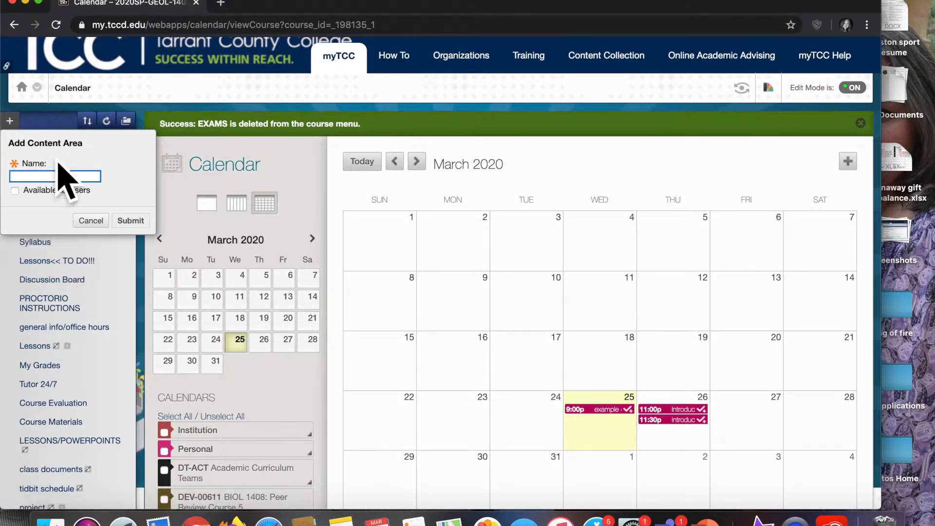
text(EXAMS)
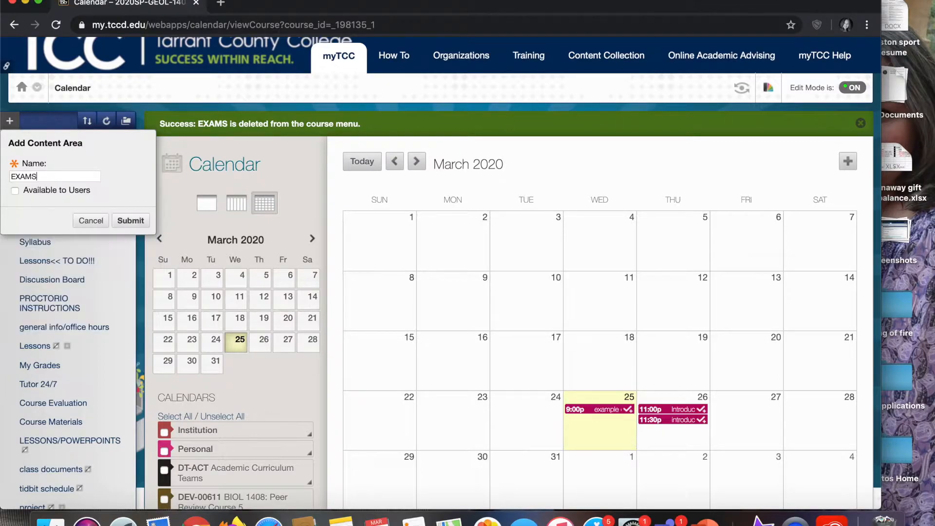
click(45, 178)
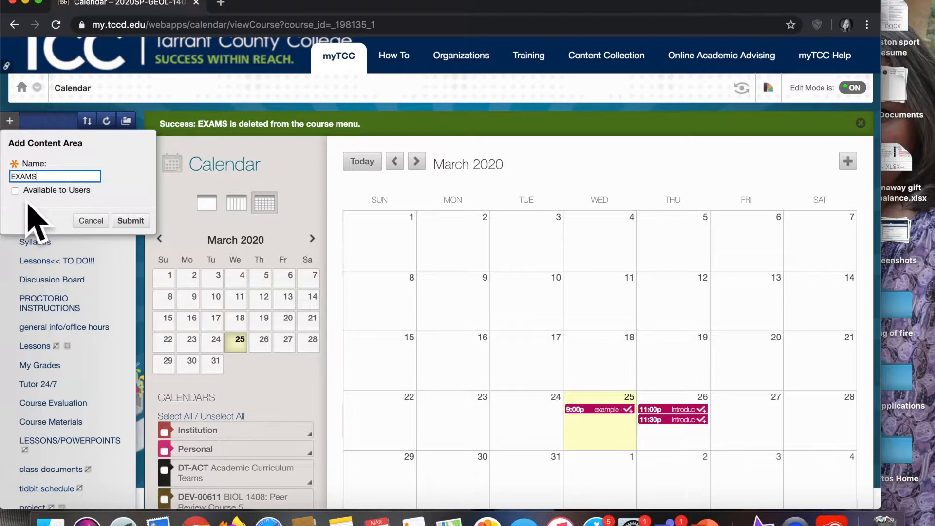
click(131, 220)
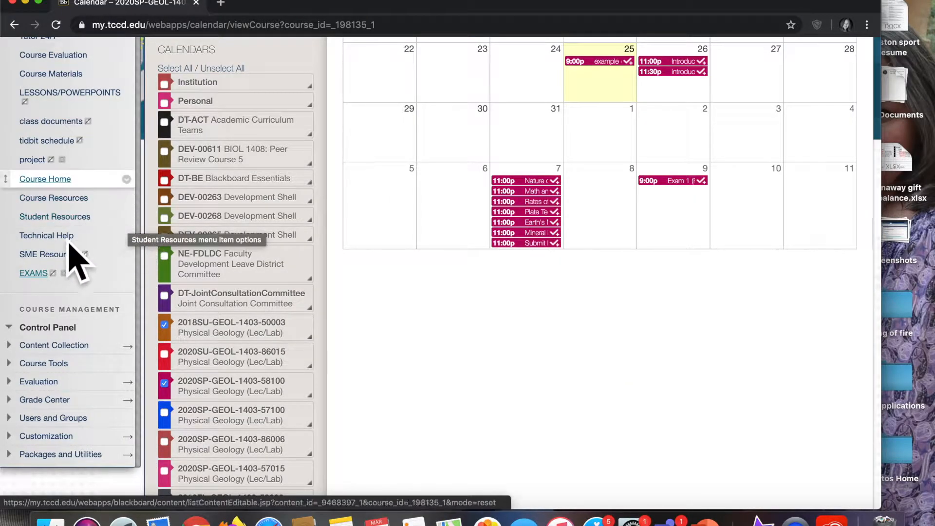
- Open the EXAMS area and start creating a new test
click(43, 285)
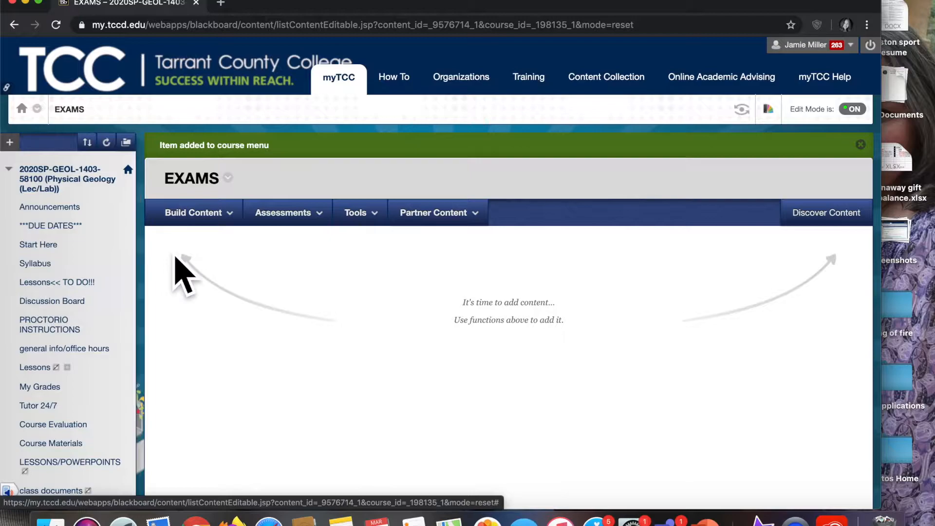
click(285, 213)
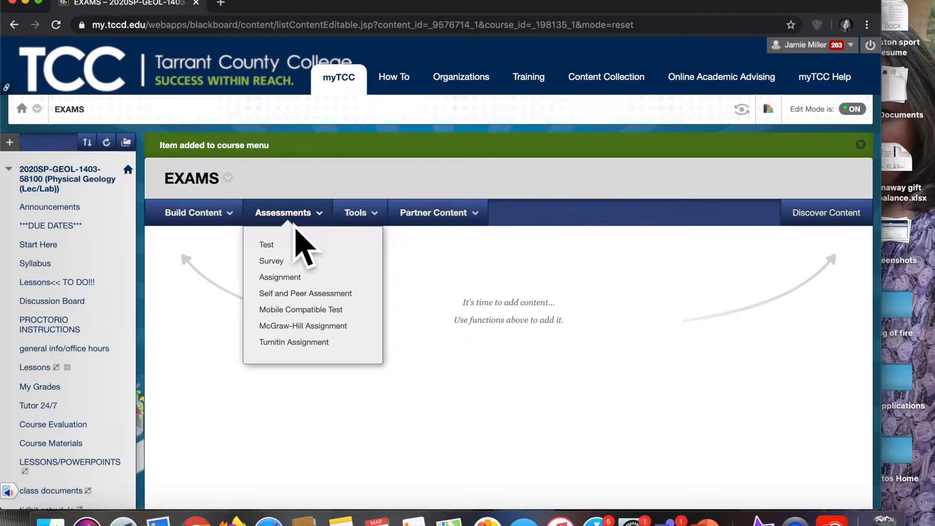
click(278, 255)
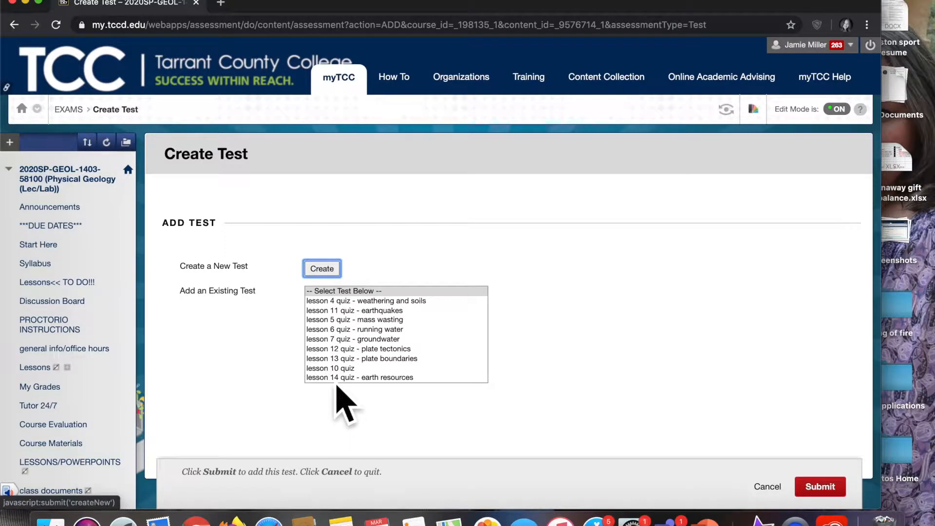
click(331, 279)
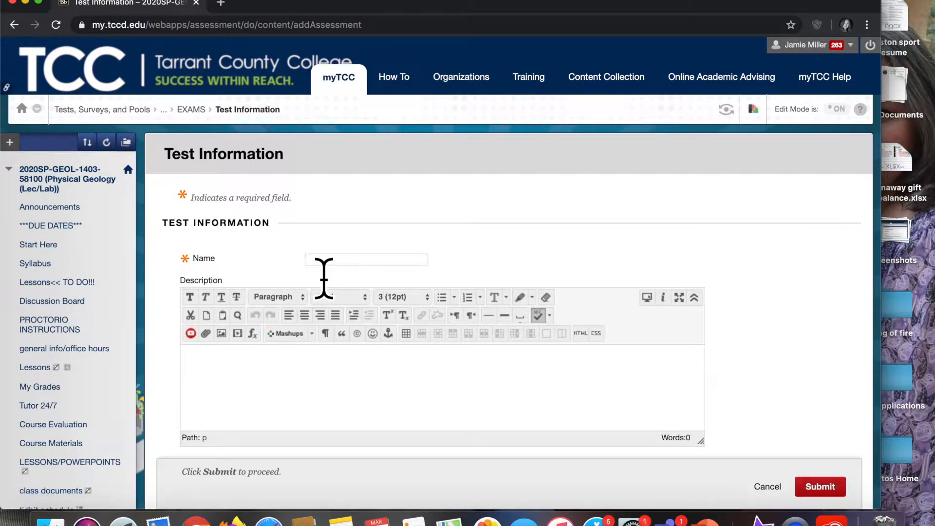
- Name the new test example exam
text(example ex)
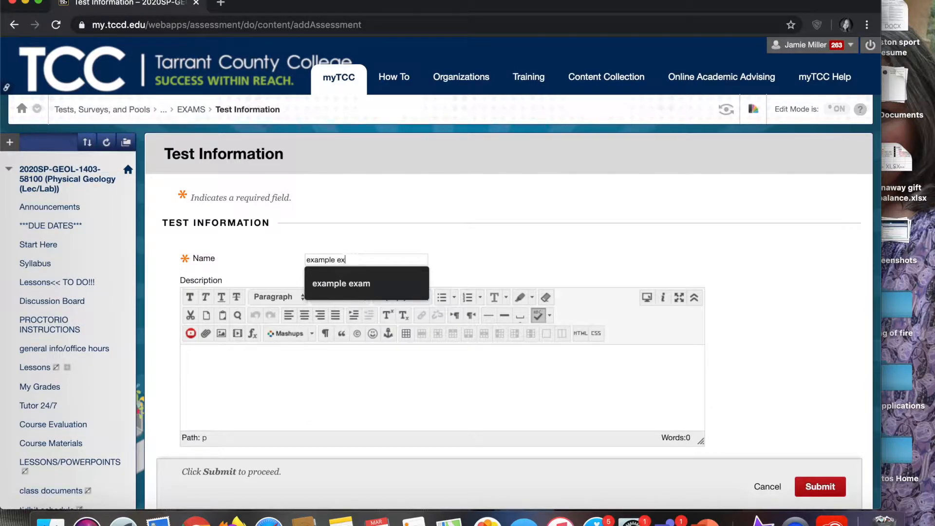
text(am)
scroll(275, 343, down, 5)
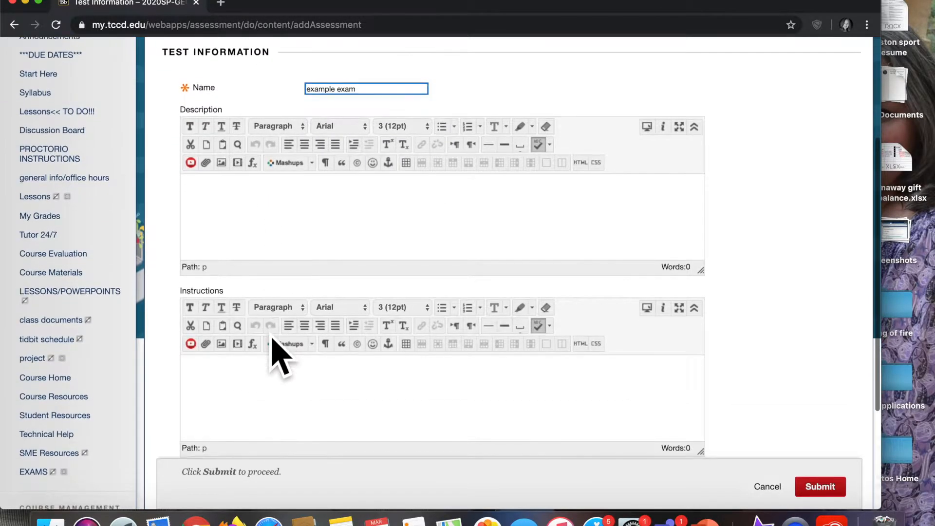
- Enter the instructions "you have 1 hour, open notes, blah blah blah..." and submit the test information
click(205, 387)
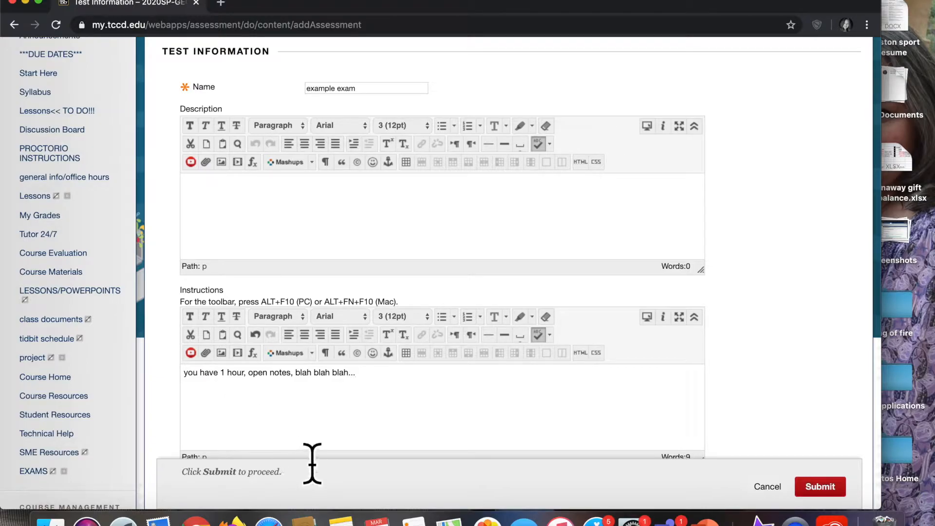
scroll(310, 465, down, 3)
scroll(823, 390, down, 3)
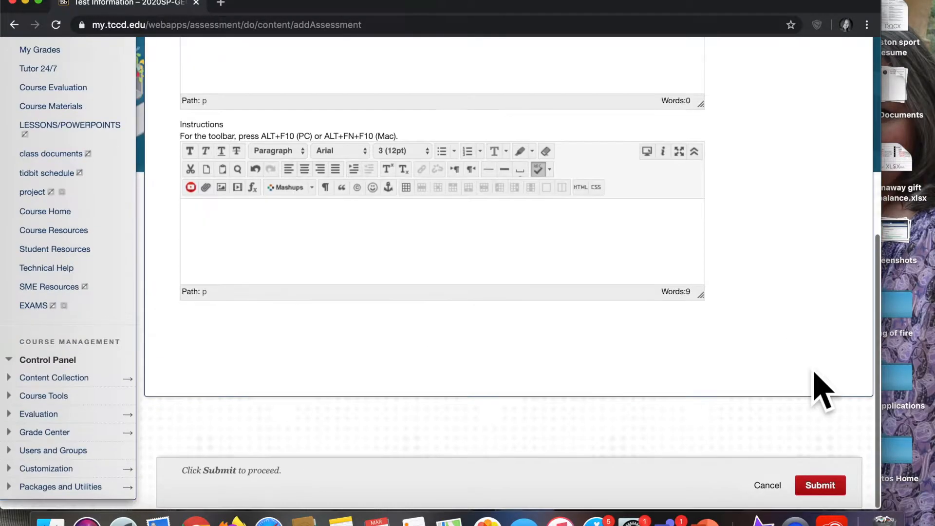
click(831, 370)
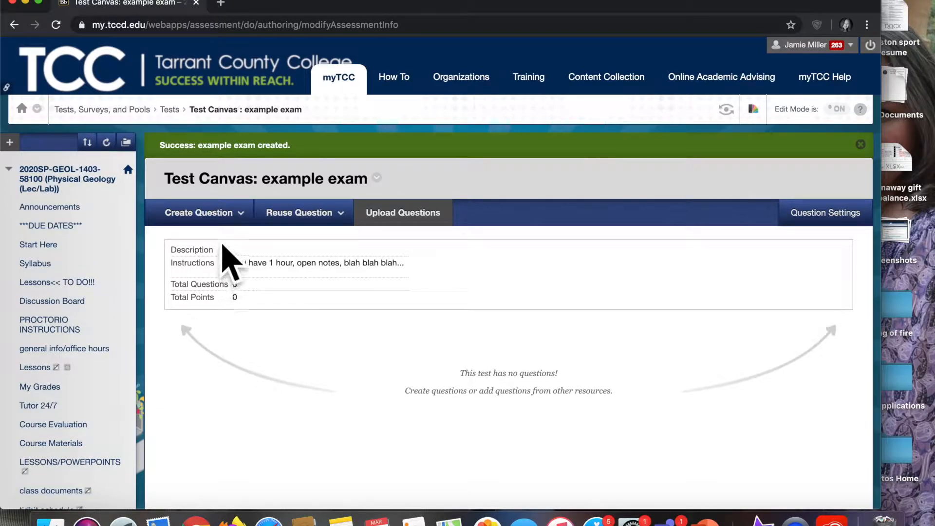
- Add a Multiple Choice question to the example exam test canvas
click(214, 218)
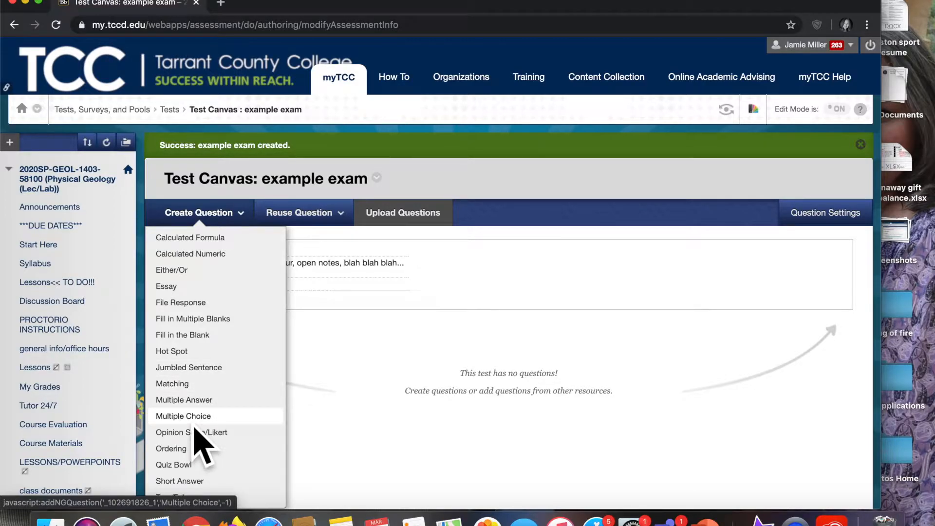
scroll(193, 426, down, 3)
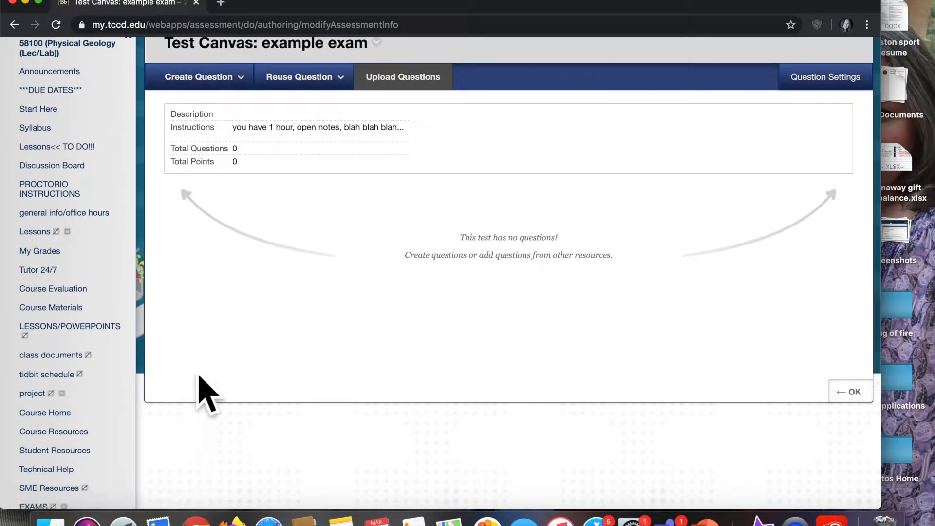
click(198, 77)
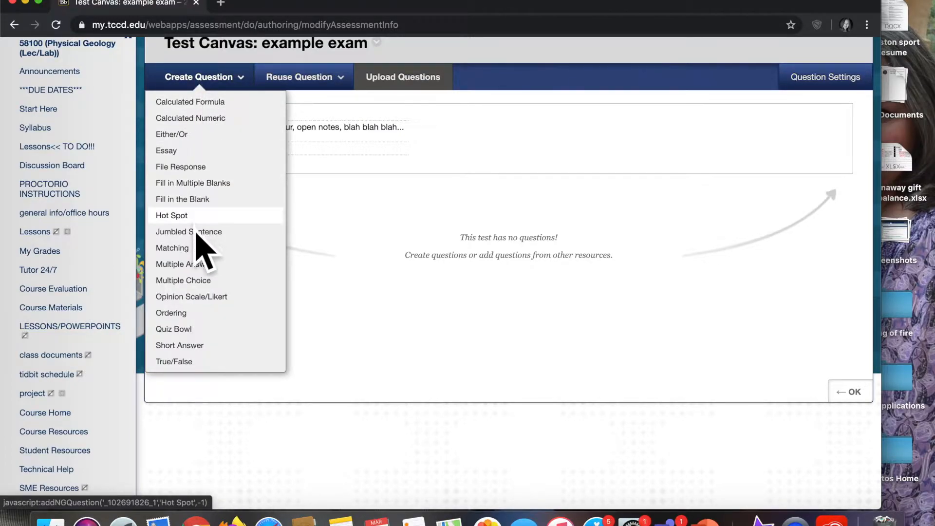
click(196, 282)
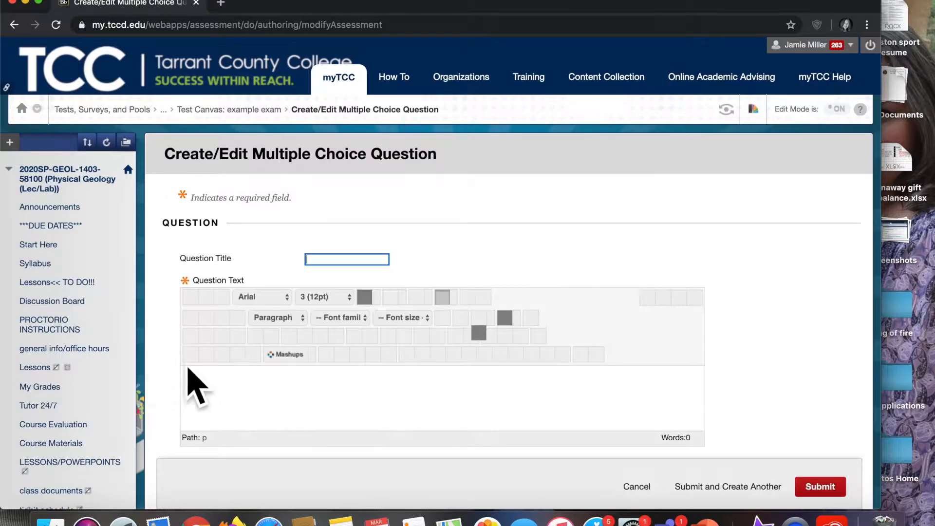
- Enter the question text "What is the color of the sky?"
click(206, 386)
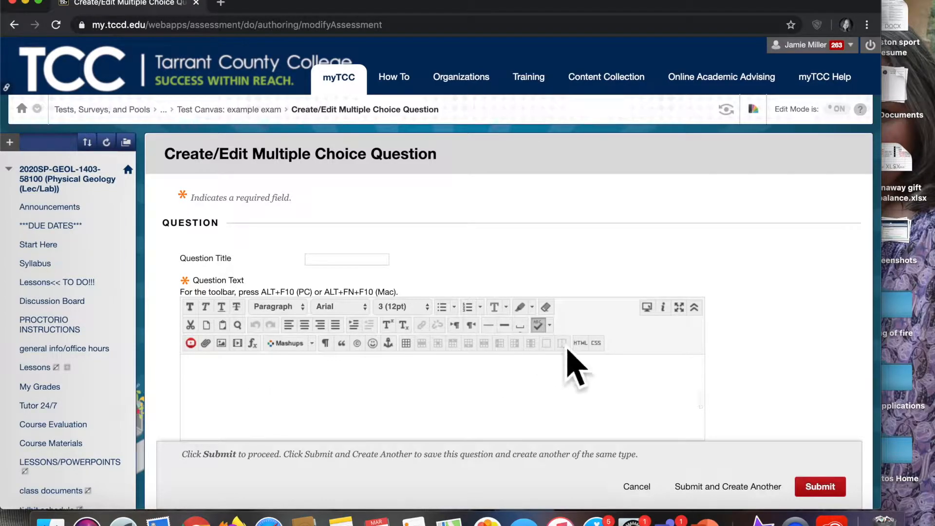
scroll(831, 358, down, 3)
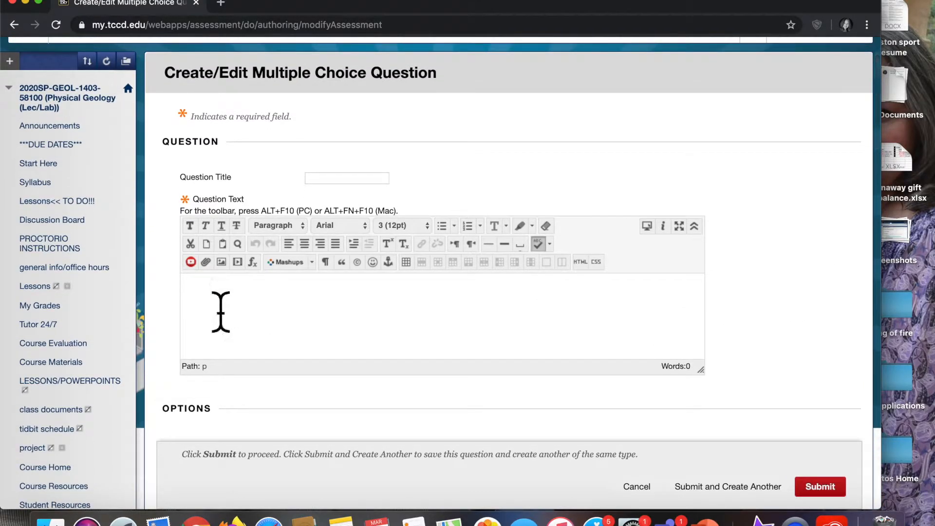
click(221, 312)
text(W)
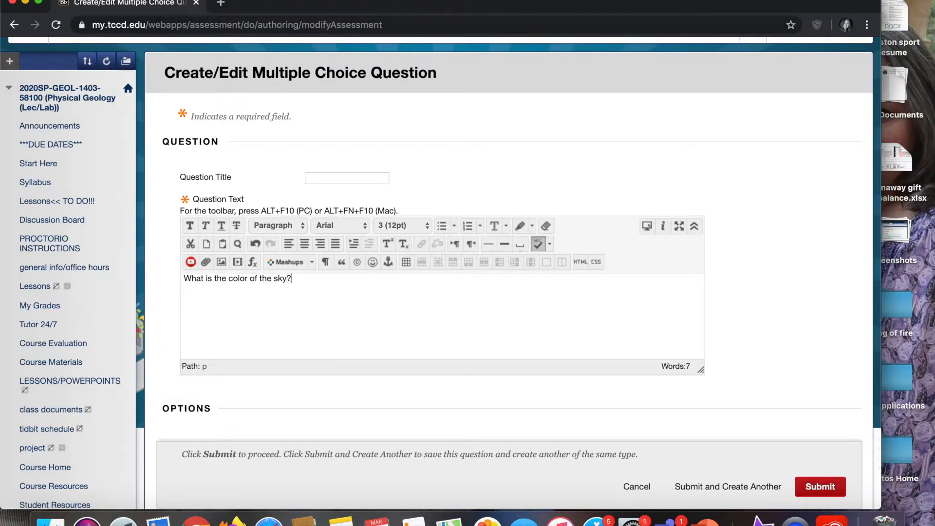
- Set the answer numbering to Uppercase Letters (A, B, C)
scroll(306, 411, down, 5)
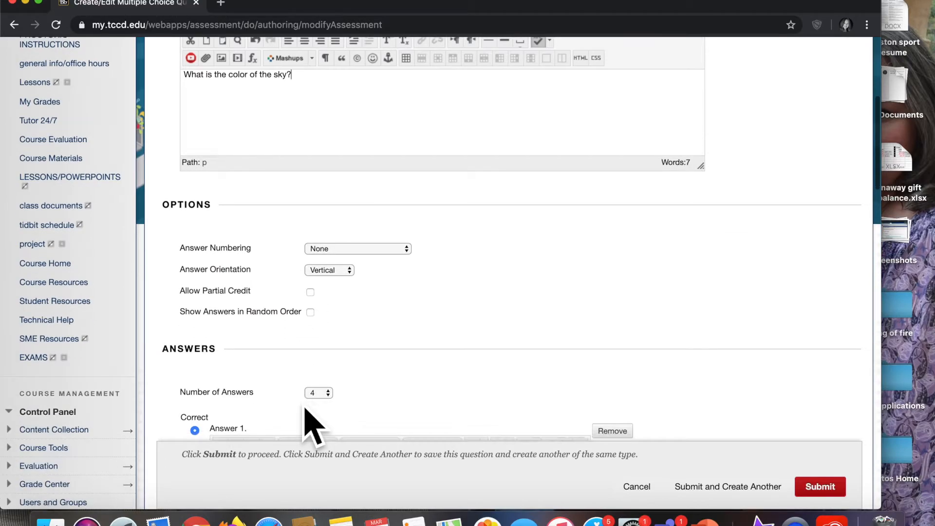
scroll(304, 409, down, 2)
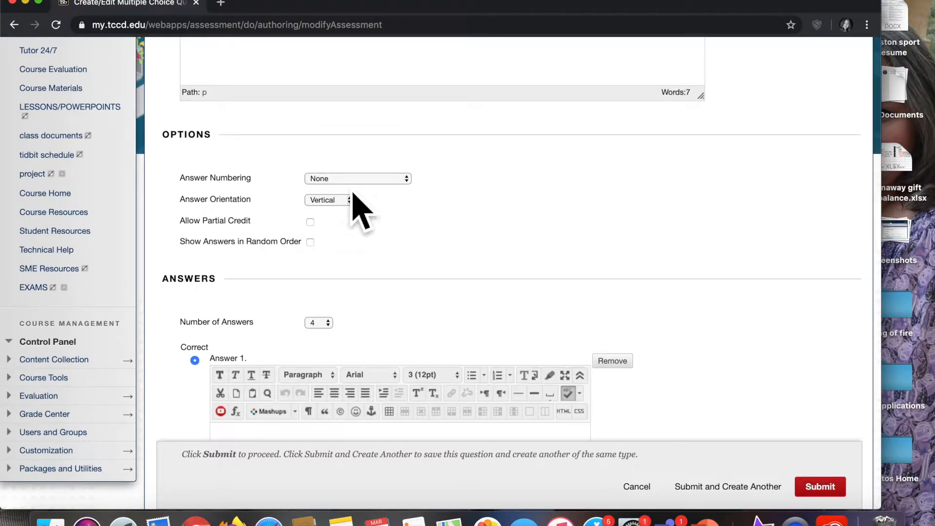
click(364, 181)
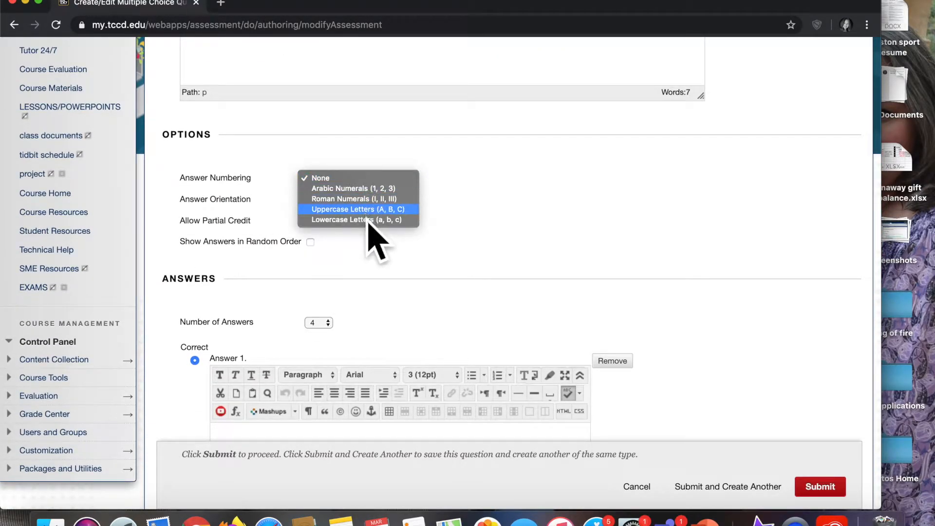
click(368, 217)
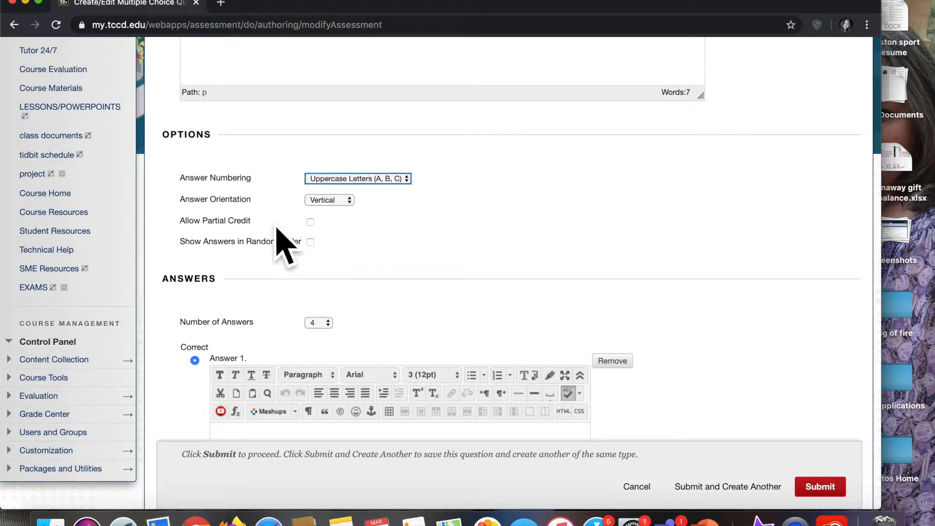
- Set the answer orientation to Vertical and the number of answers to 4
click(333, 208)
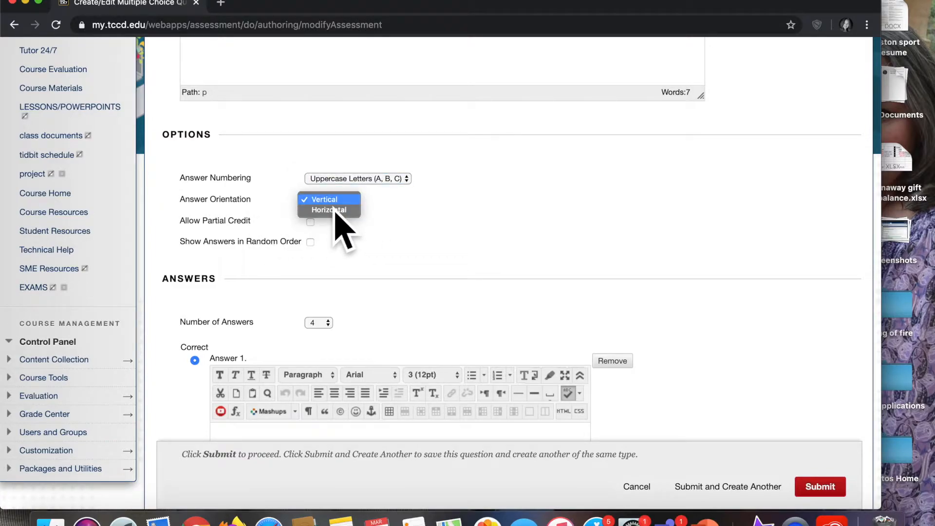
click(333, 204)
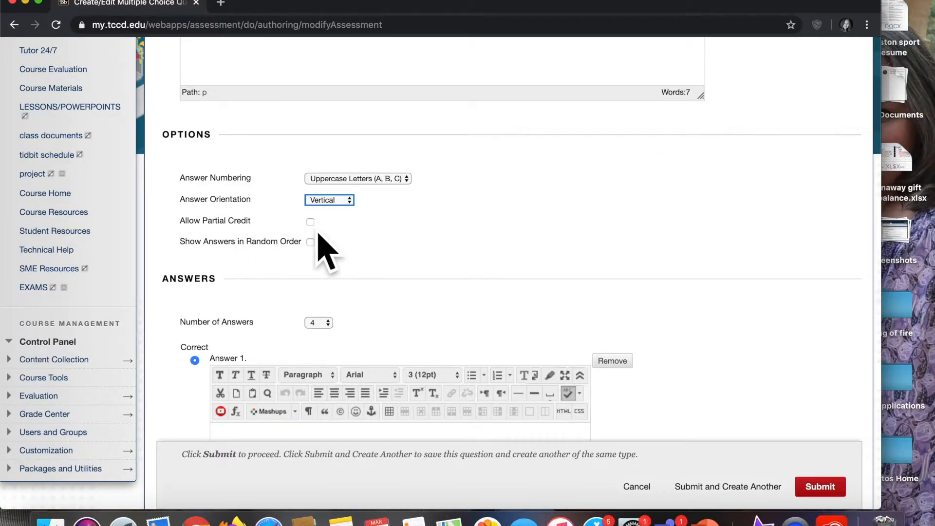
scroll(308, 311, down, 3)
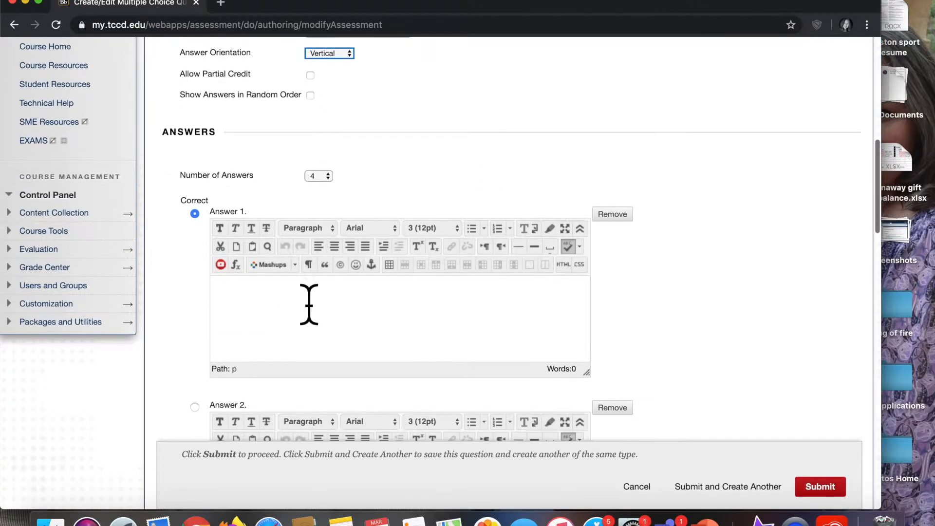
click(326, 178)
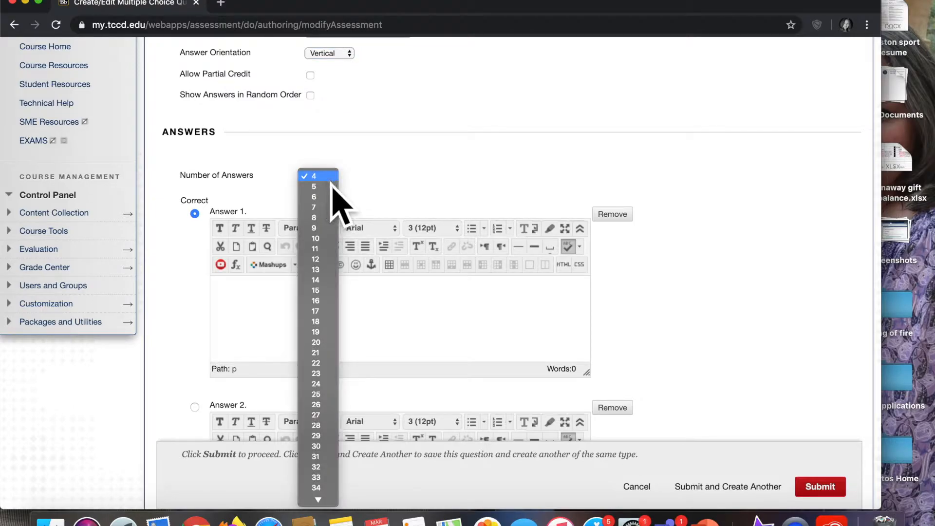
click(330, 181)
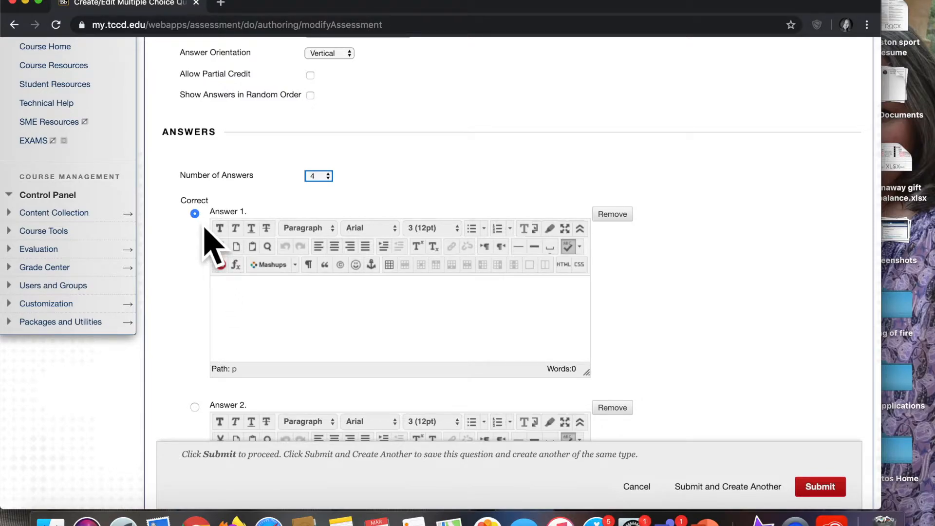
- Enter white as the first answer, which is marked correct
click(241, 314)
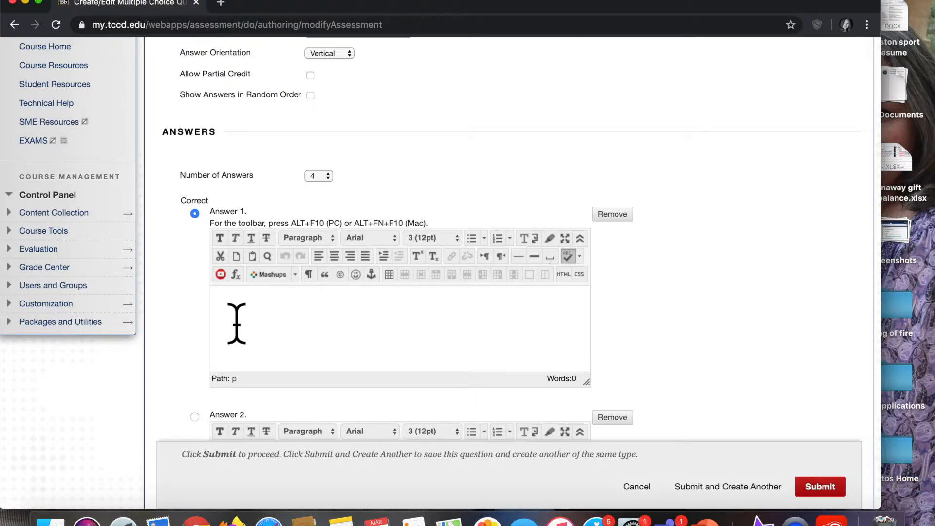
text(white)
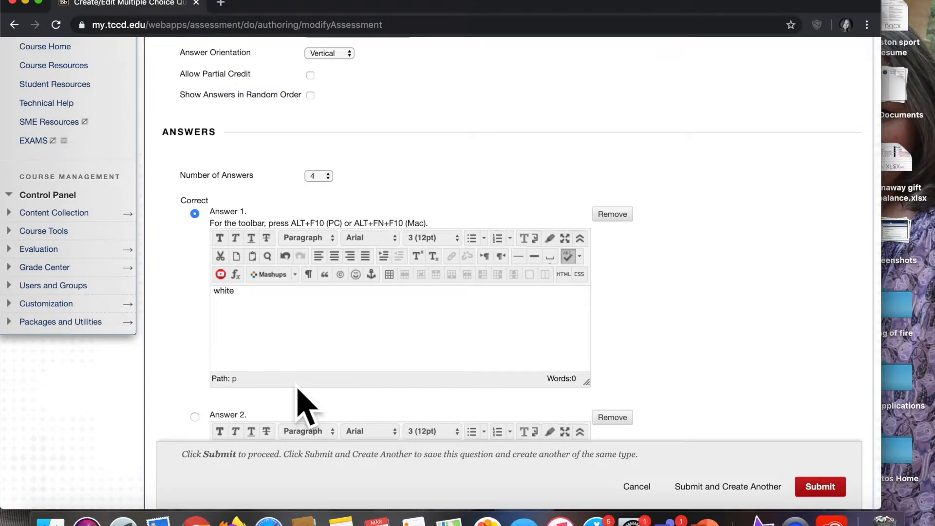
- Enter blue as the third answer
scroll(305, 403, down, 3)
click(251, 354)
text(red)
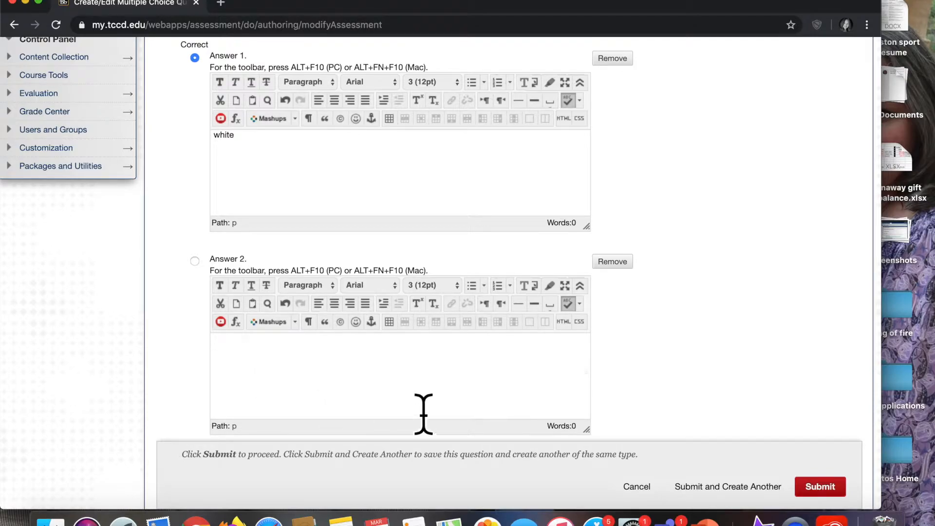
scroll(700, 361, down, 4)
click(259, 374)
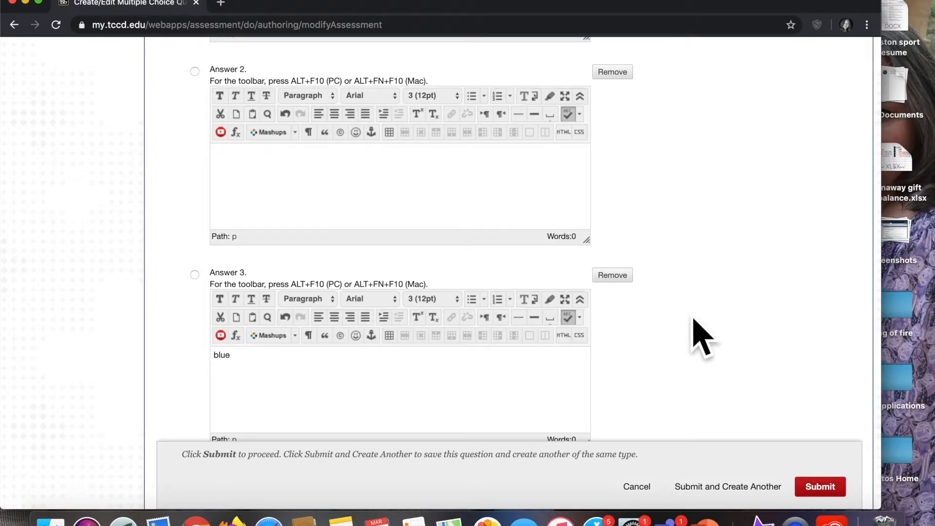
- Enter yellow as the fourth answer
scroll(695, 338, down, 5)
click(255, 340)
text(yellow)
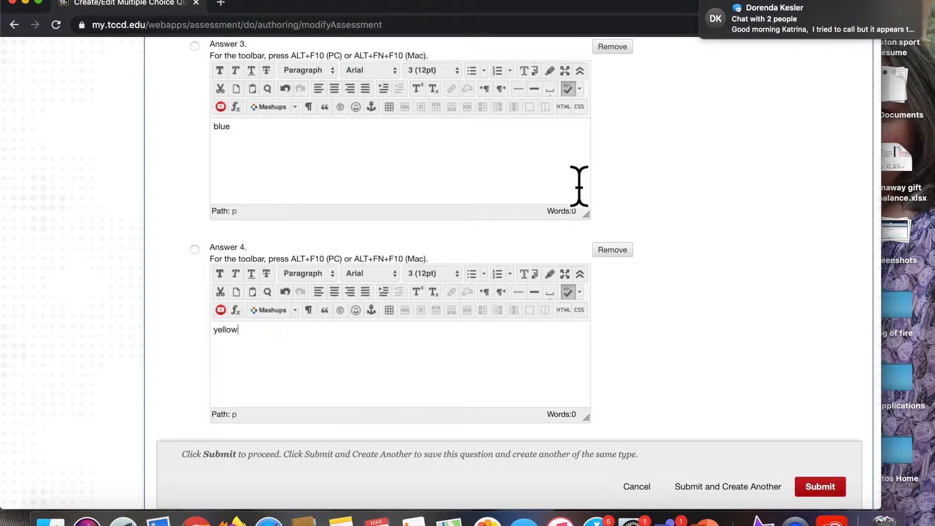
mouse_move(765, 37)
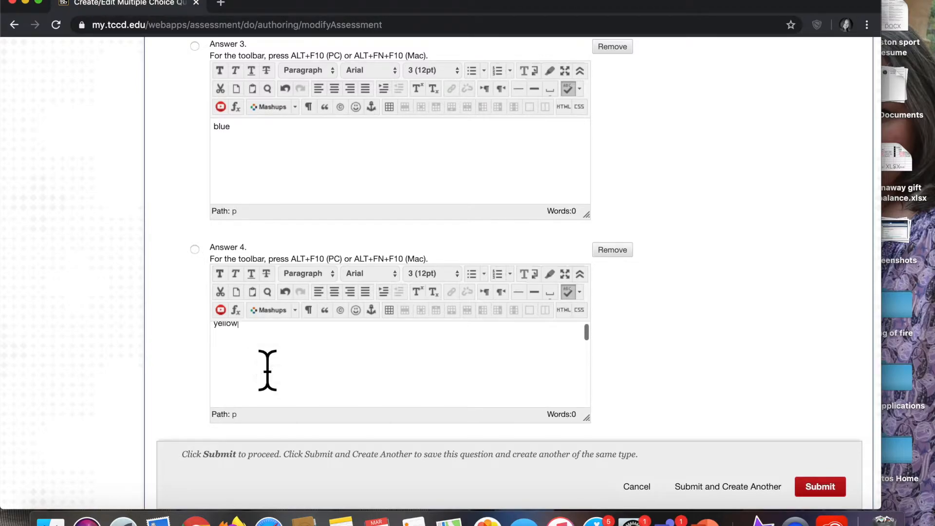
- Mark blue as the correct answer and submit the multiple choice question
scroll(136, 253, up, 5)
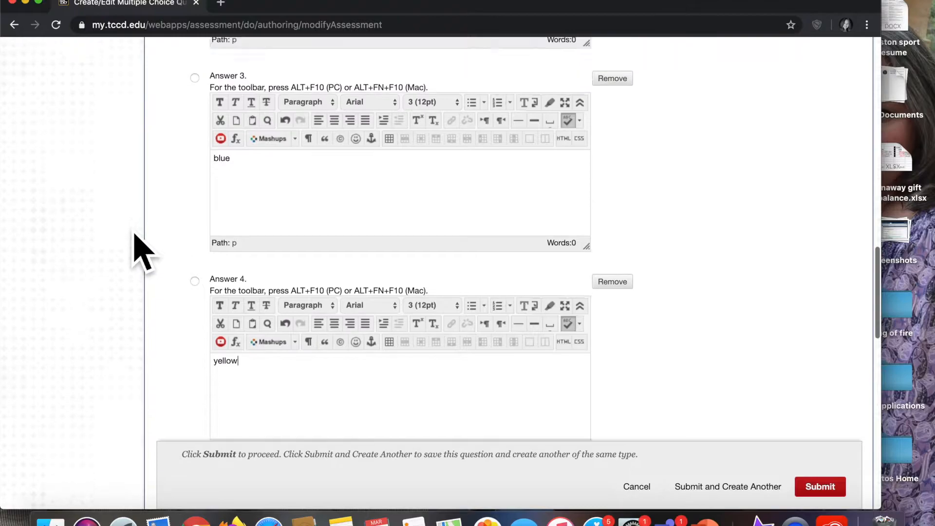
scroll(136, 235, down, 1)
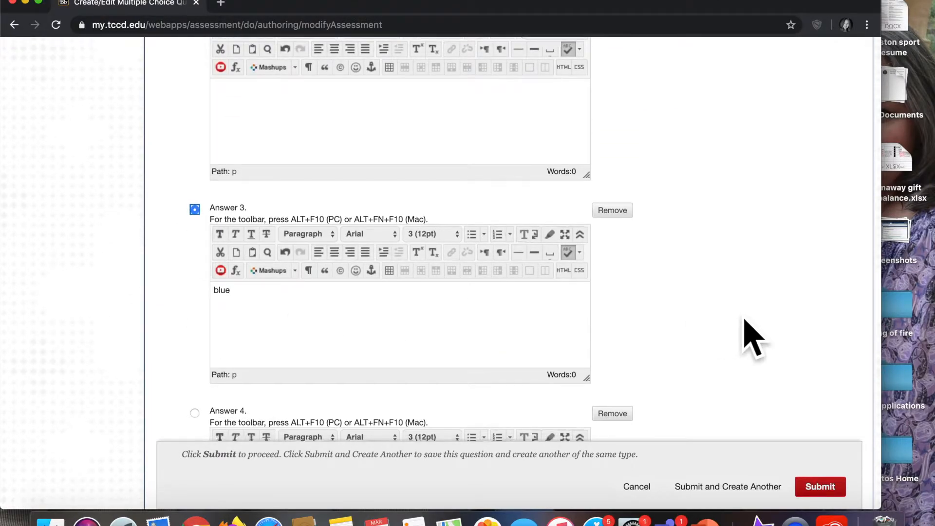
scroll(745, 334, down, 9)
scroll(753, 336, down, 15)
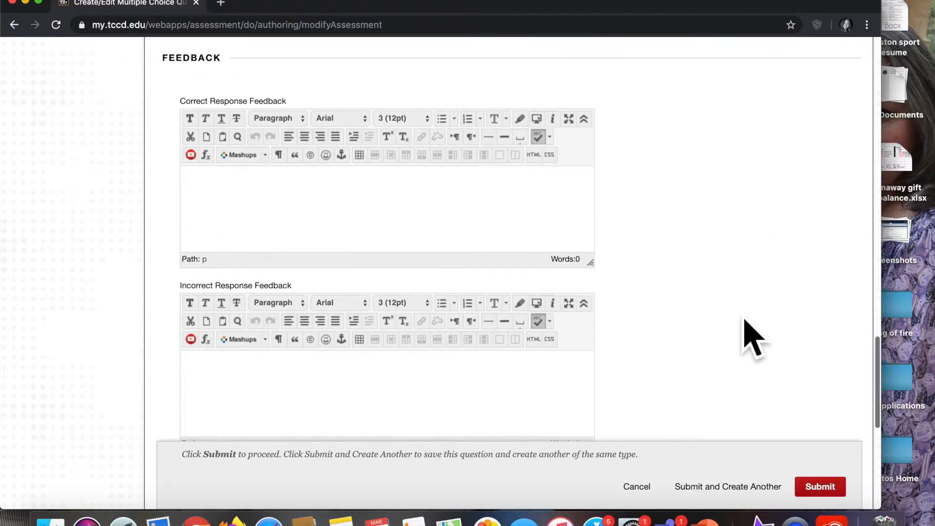
scroll(752, 336, down, 3)
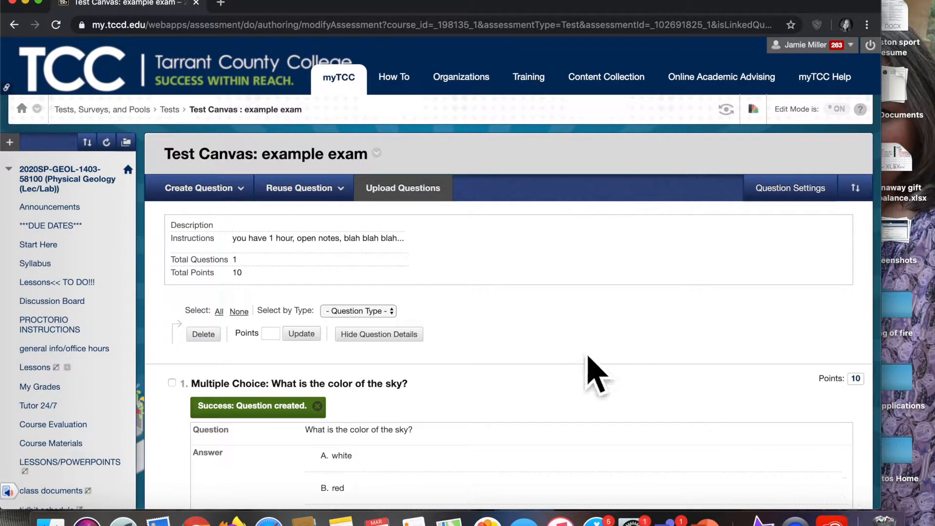
- Review the submitted multiple choice question on the test canvas
scroll(589, 372, down, 2)
scroll(589, 373, down, 10)
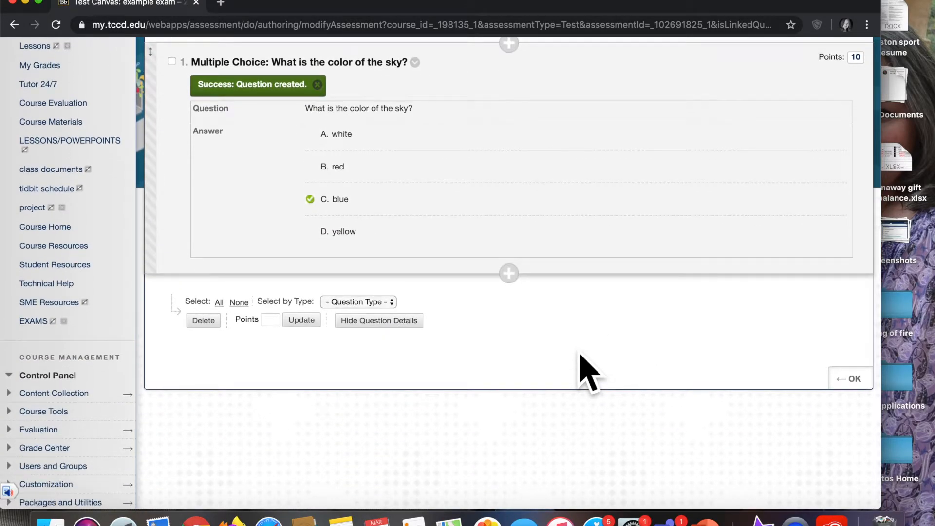
click(362, 302)
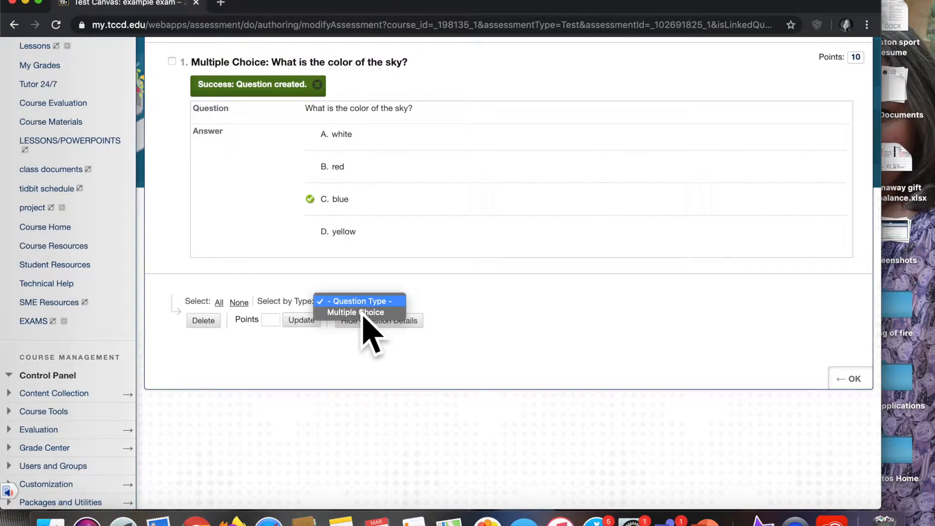
click(499, 305)
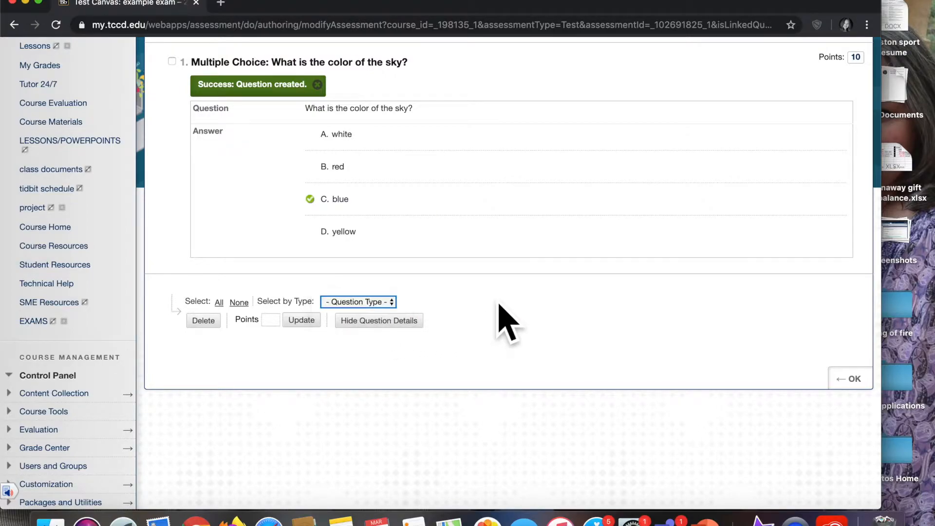
scroll(506, 317, up, 7)
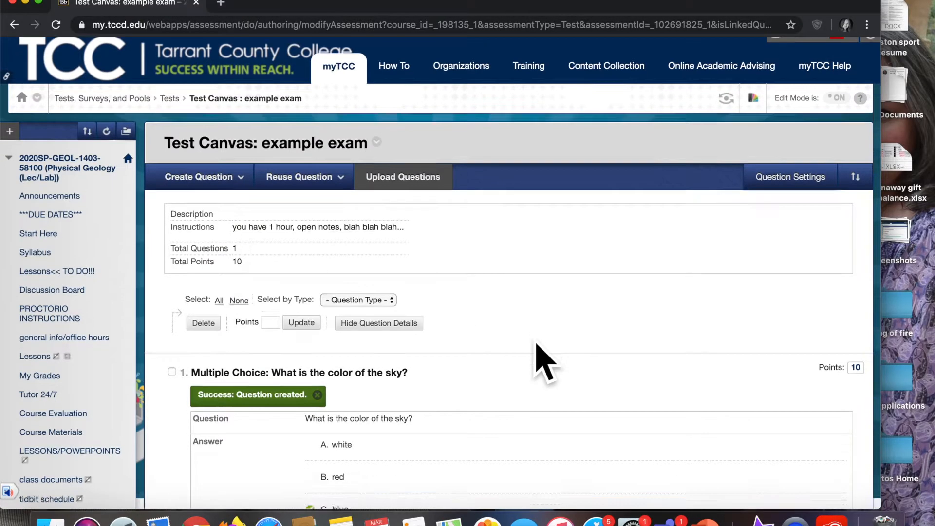
scroll(538, 358, down, 7)
scroll(538, 358, up, 7)
scroll(538, 358, down, 7)
scroll(536, 346, up, 7)
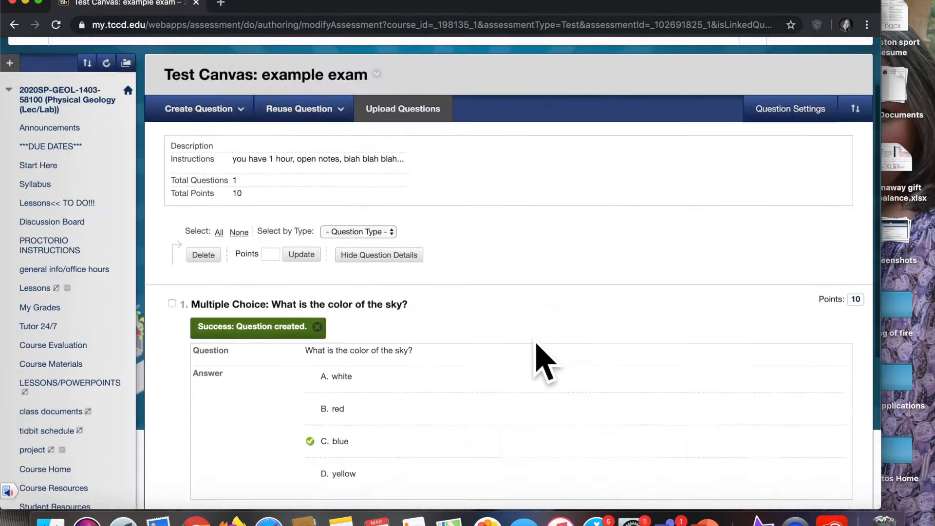
- Create a Fill in the Blank question with the text "The sky is ___ and the clouds are ___."
click(225, 194)
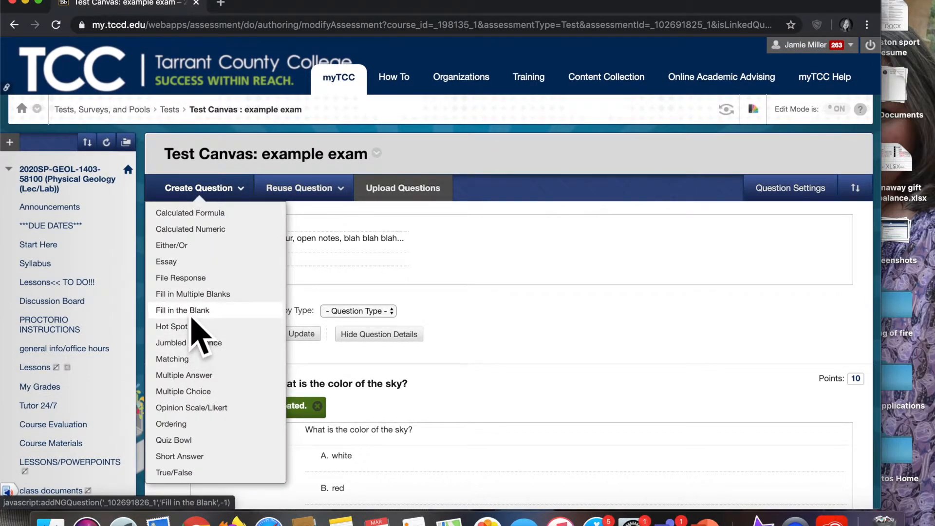
click(190, 313)
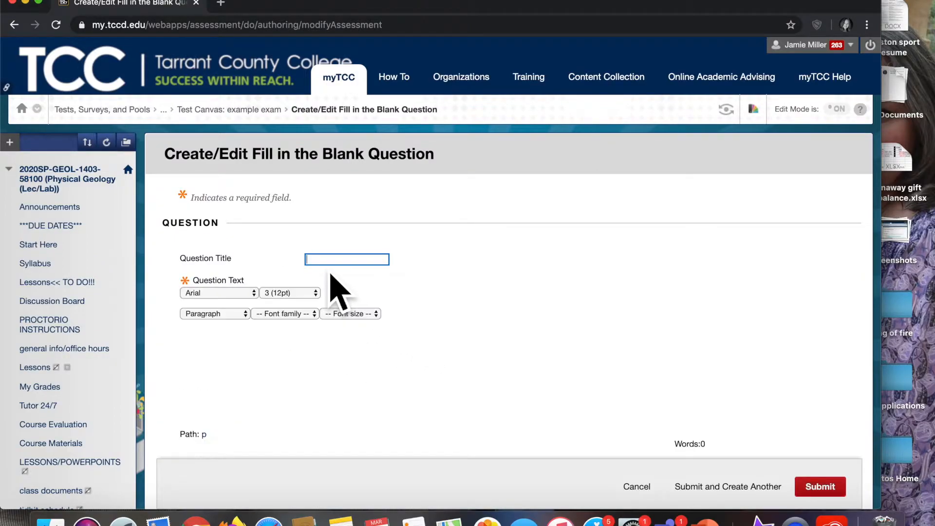
click(239, 392)
text(Th)
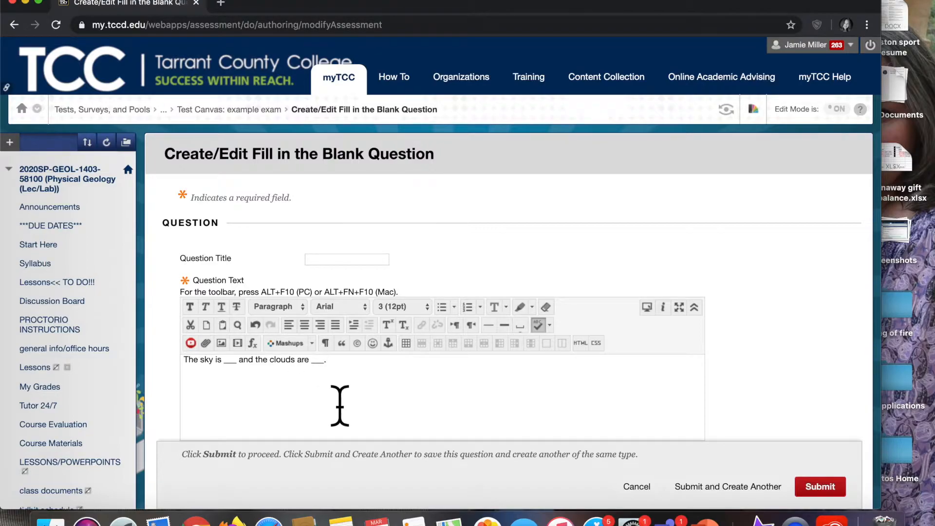
- Set the number of answers for the fill in the blank question to 2
scroll(407, 431, down, 3)
scroll(406, 431, up, 3)
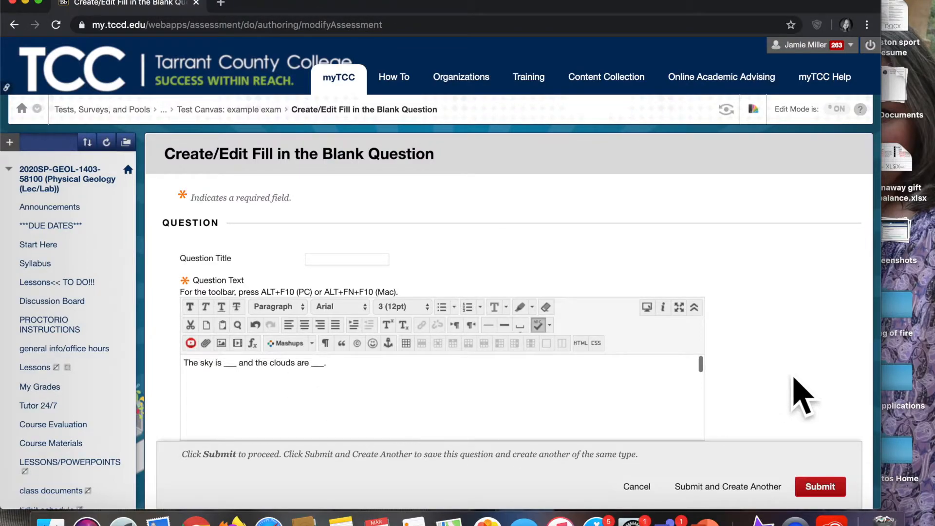
scroll(794, 397, down, 5)
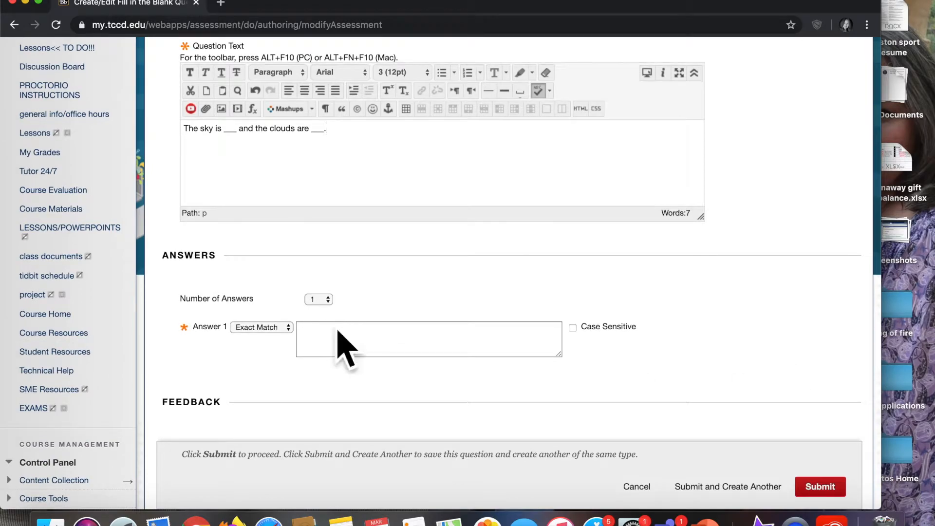
click(328, 302)
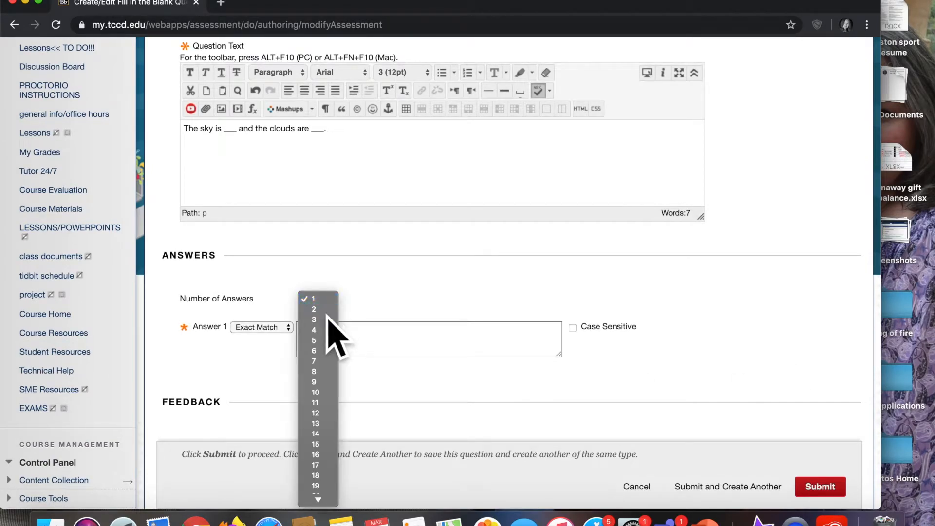
click(326, 311)
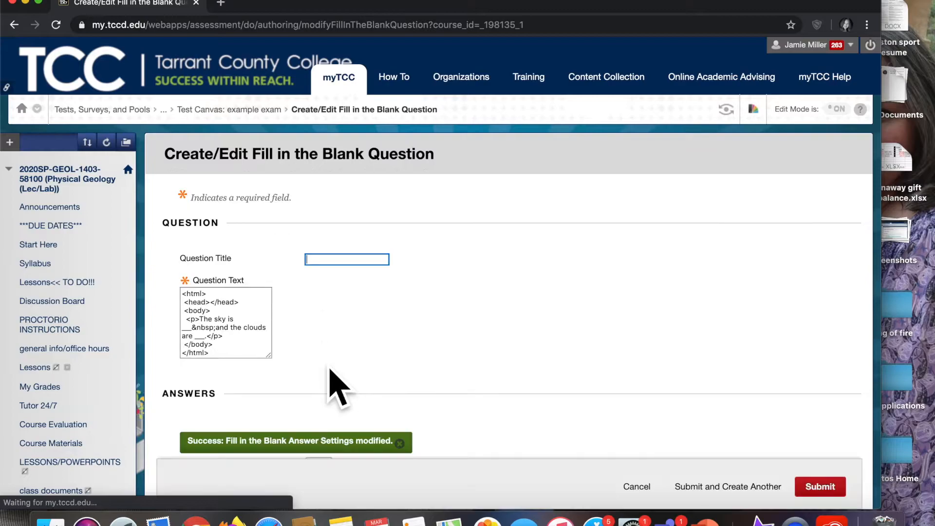
- Enter white, White and WHITE as accepted variants in the first answer
scroll(330, 369, down, 4)
scroll(341, 389, down, 3)
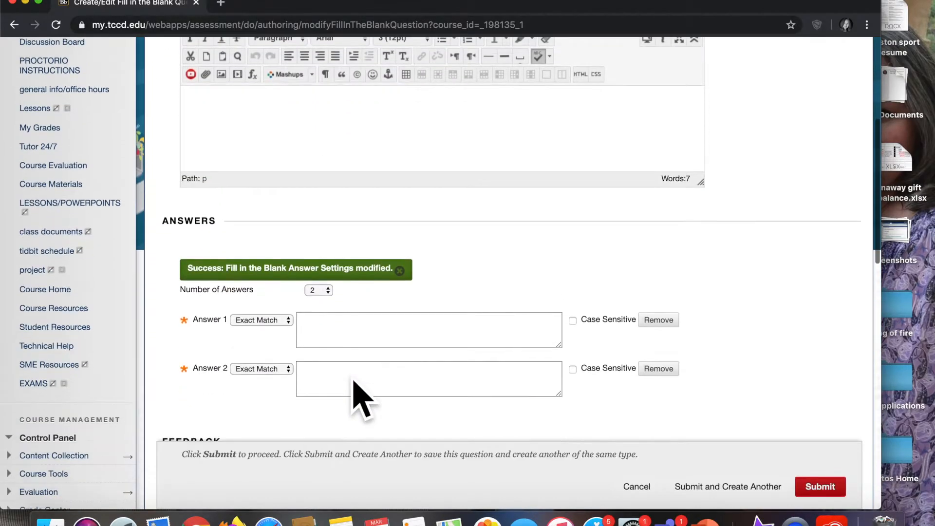
click(319, 325)
text(white)
key(Return)
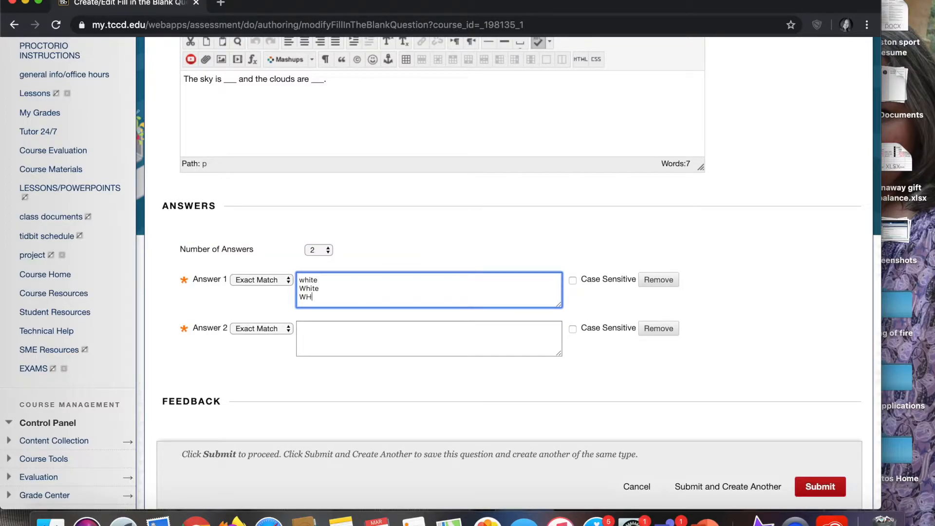
click(319, 348)
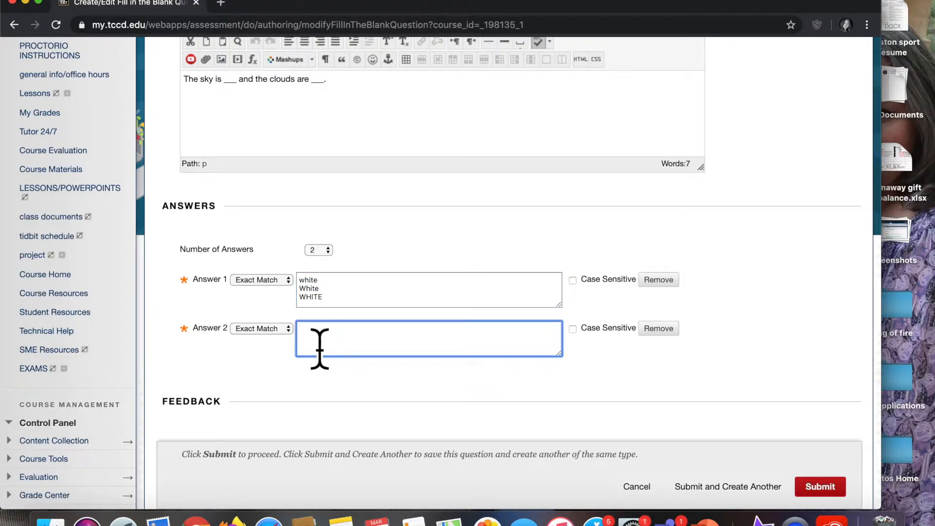
- Move the white variants from the first answer into the second answer
scroll(320, 348, up, 2)
scroll(320, 344, down, 3)
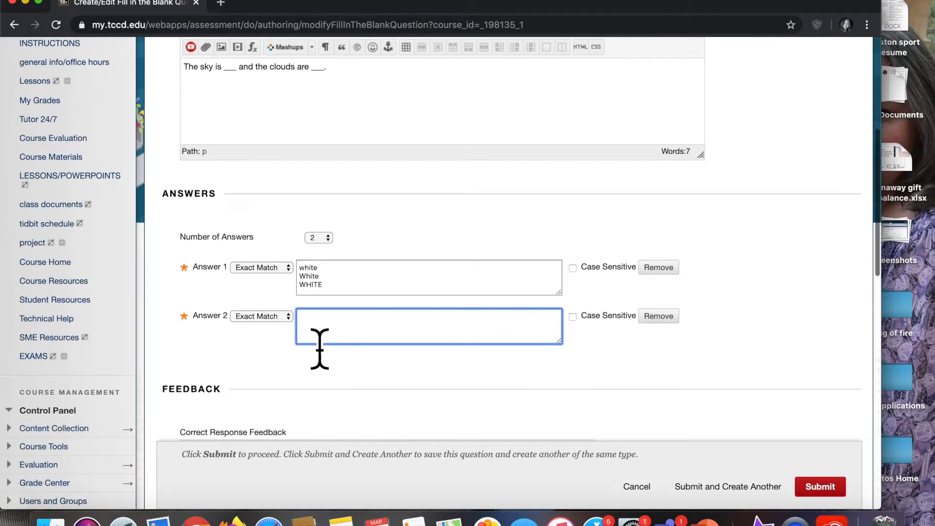
drag(336, 293, 301, 273)
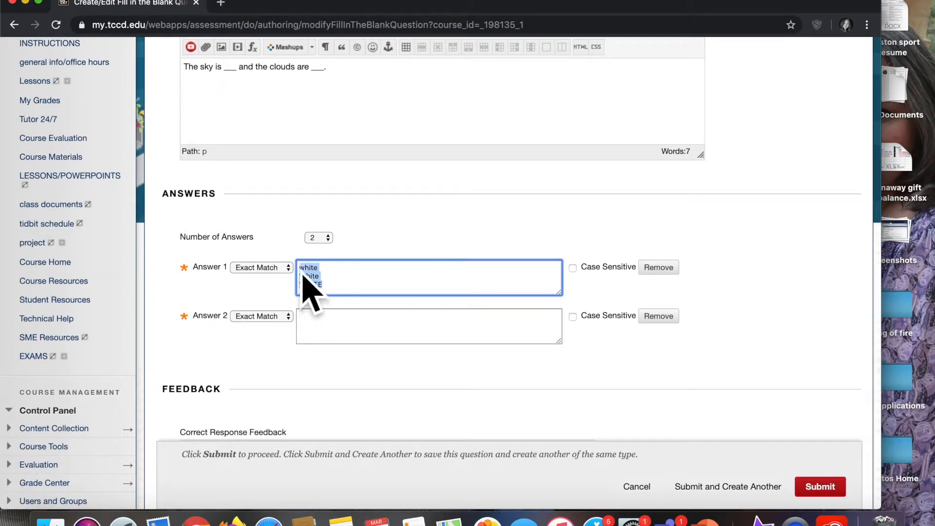
key(super+x)
click(328, 334)
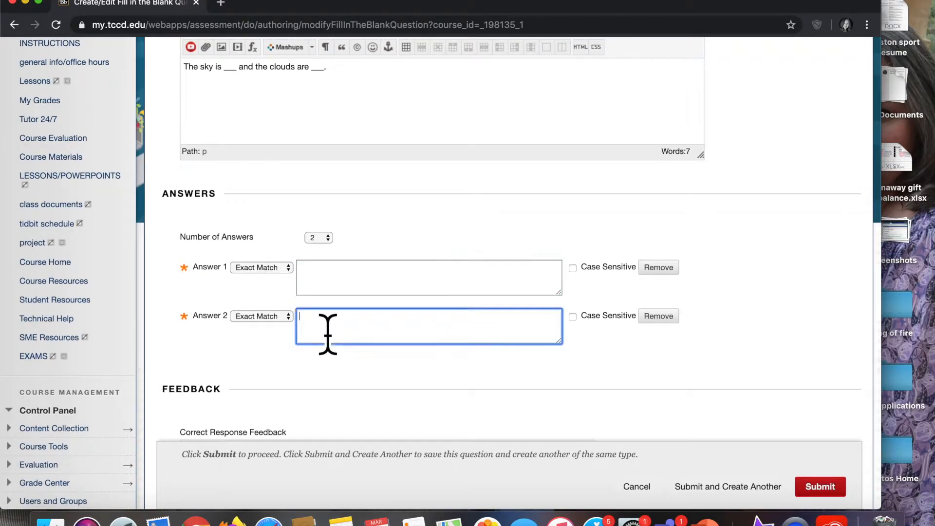
key(super+v)
- Enter blue, Blue, BLUE and bloo as the first answer's variants and submit the question
click(308, 284)
text(b)
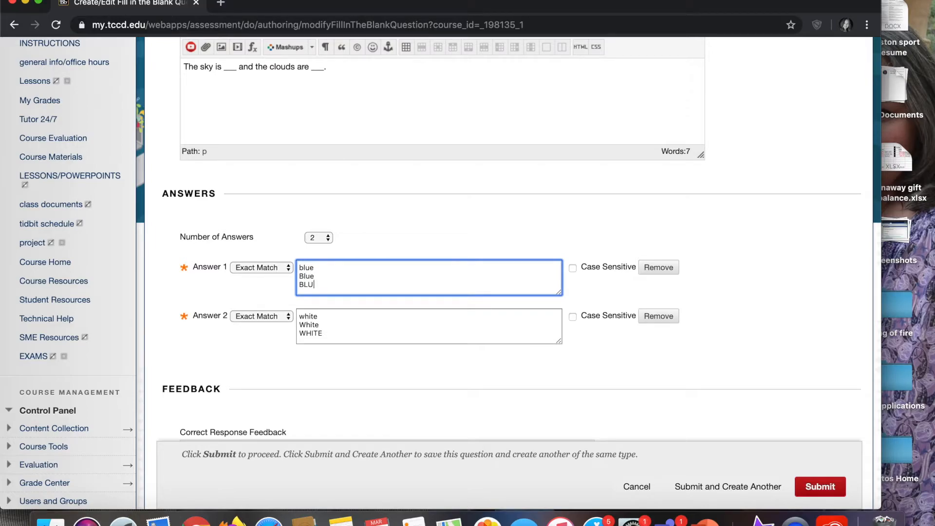
key(Return)
scroll(467, 332, down, 2)
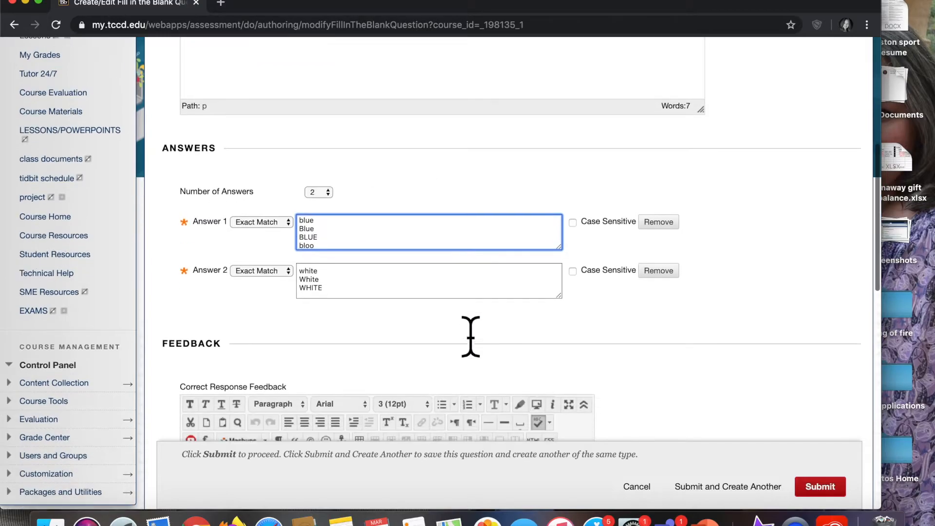
scroll(470, 336, down, 5)
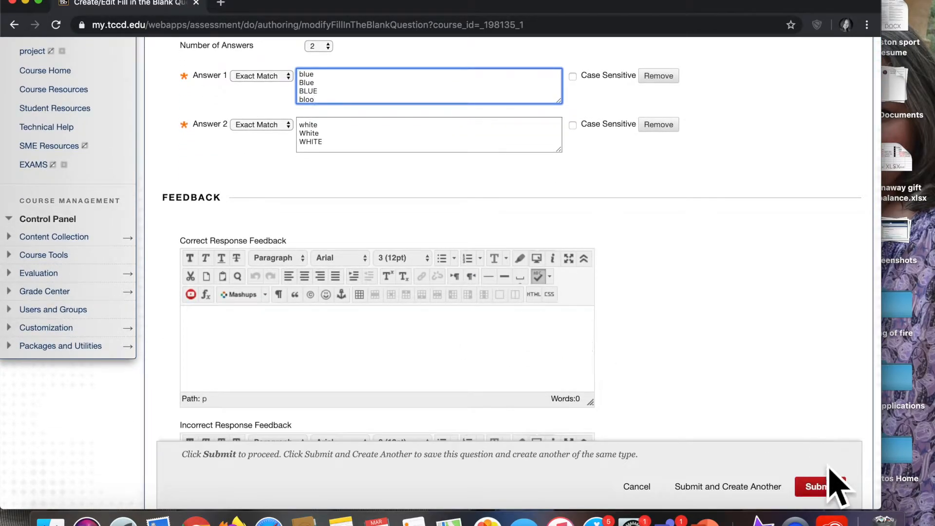
click(828, 489)
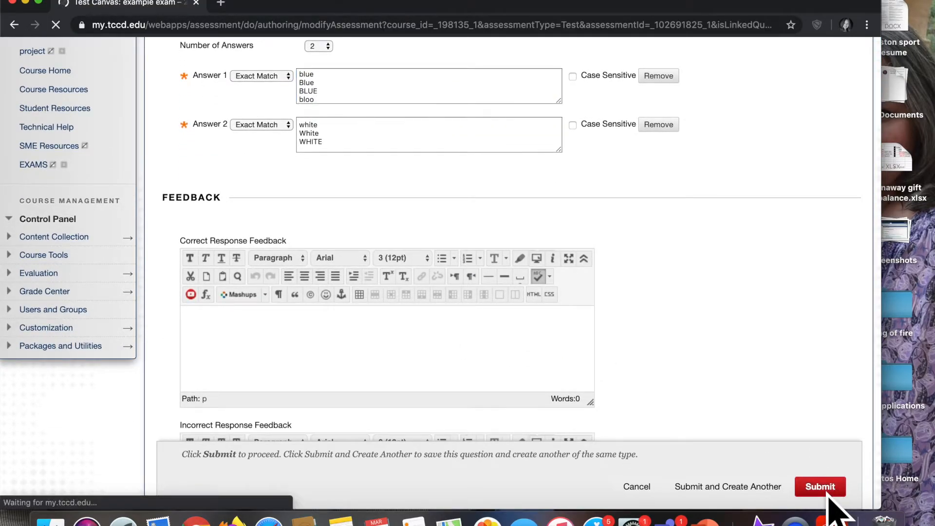
- Review both questions on the test canvas
scroll(502, 432, down, 5)
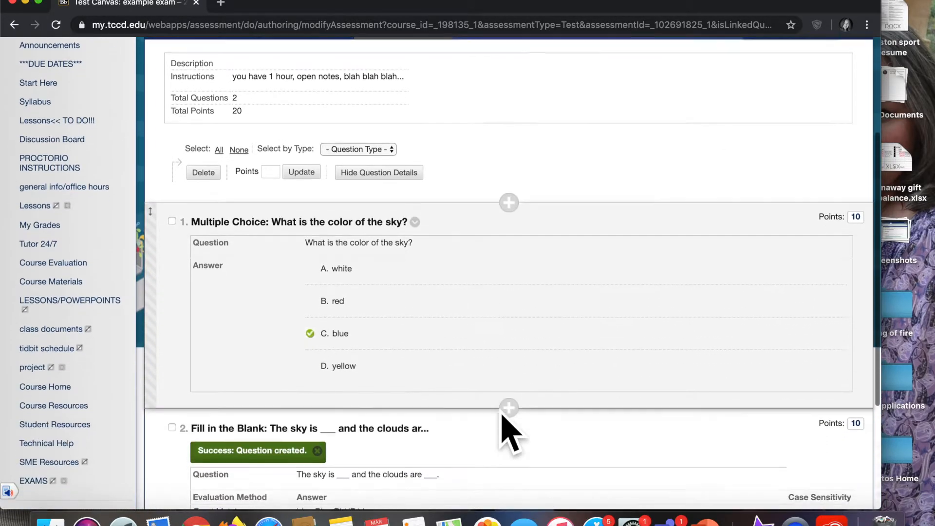
scroll(506, 428, down, 3)
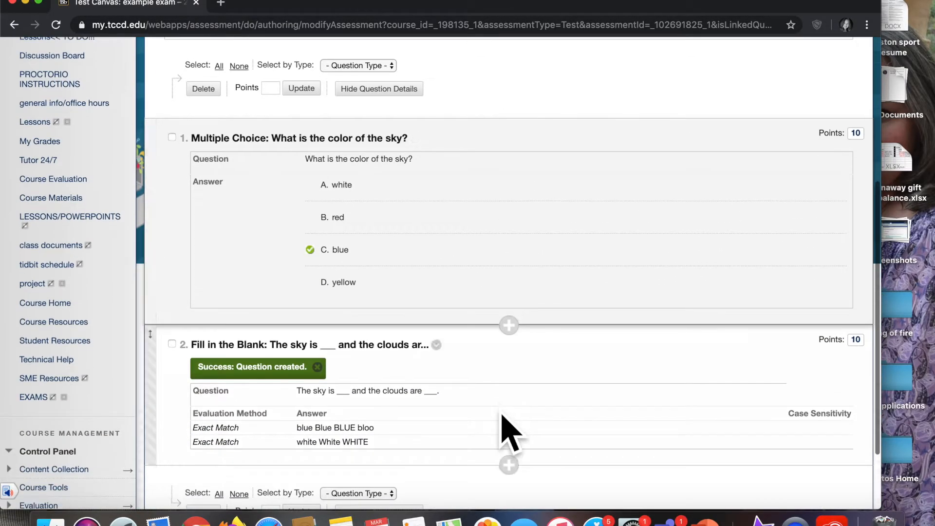
scroll(507, 429, down, 3)
scroll(504, 419, up, 5)
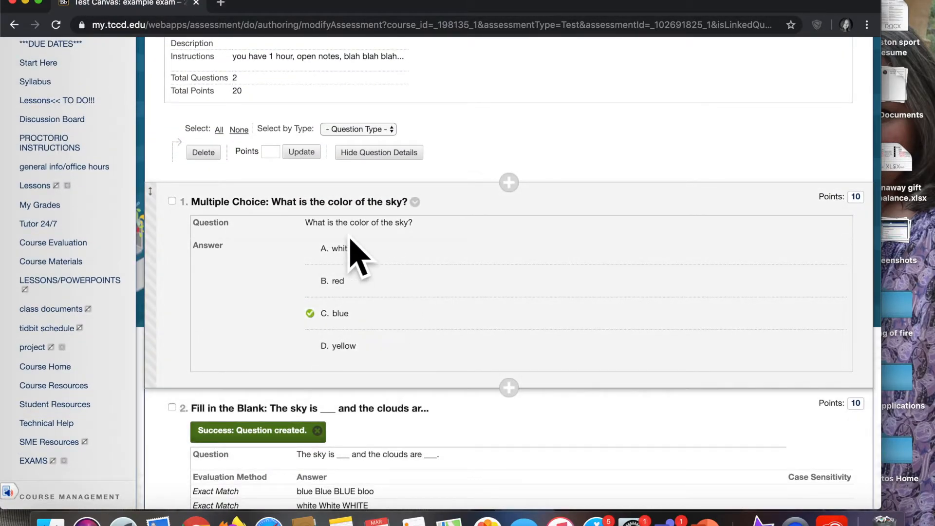
scroll(202, 193, up, 1)
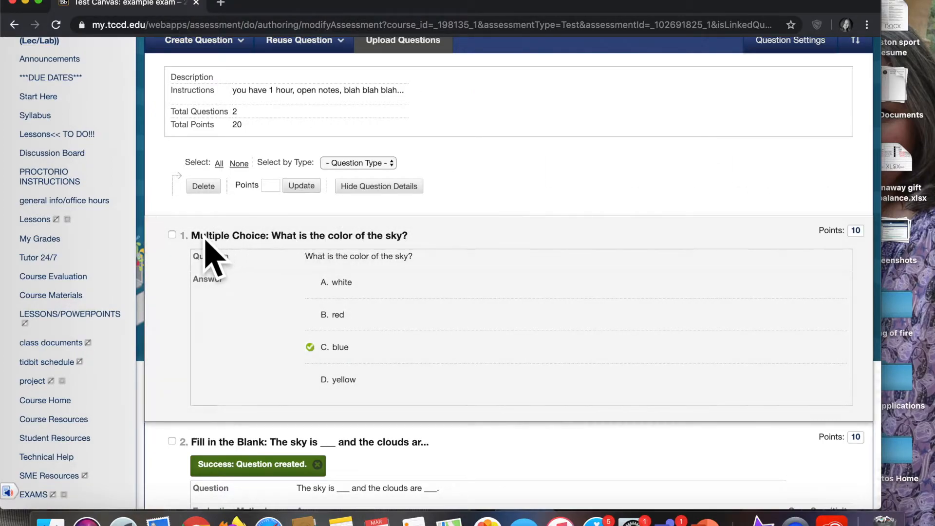
- Select all questions and update their points to 50 each
click(228, 172)
click(273, 186)
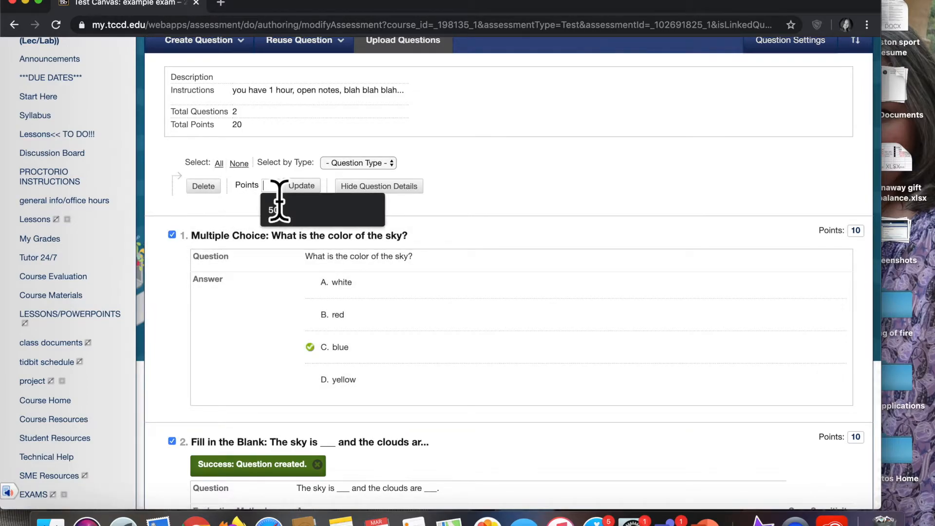
click(278, 209)
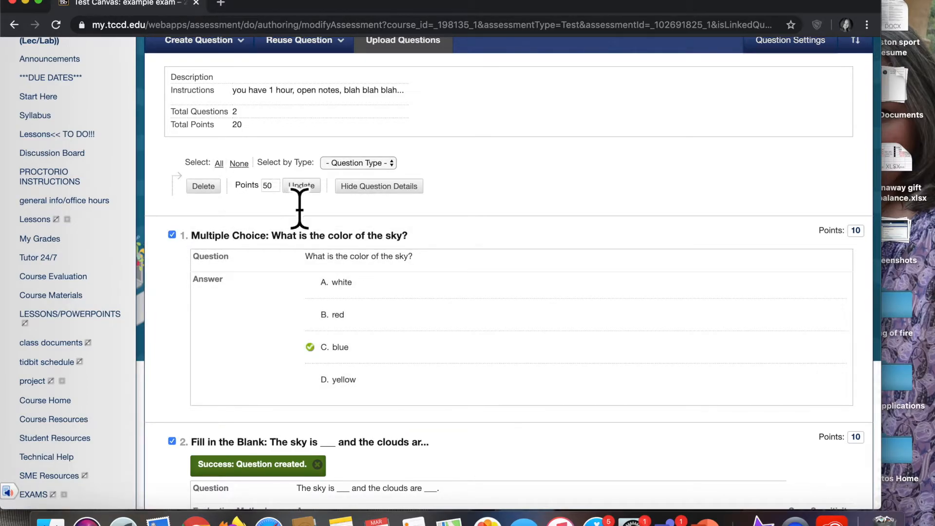
key(Return)
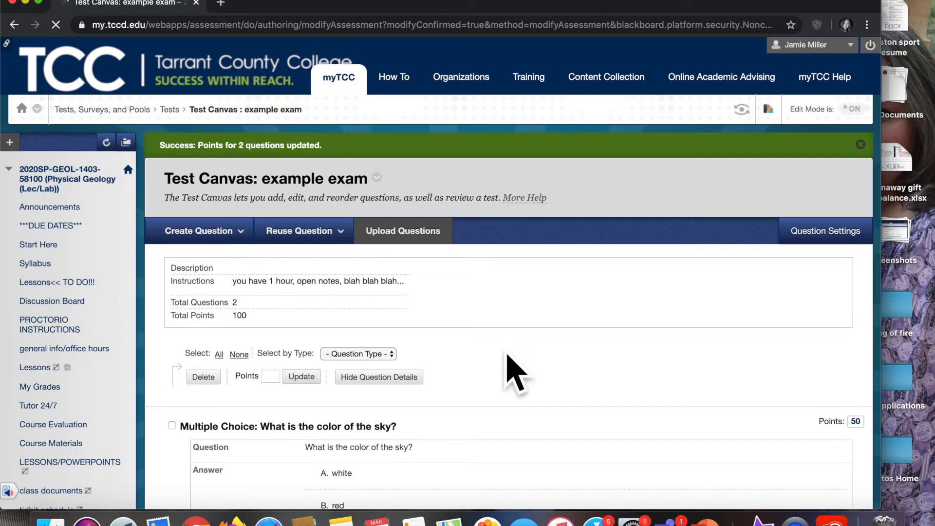
scroll(516, 372, down, 5)
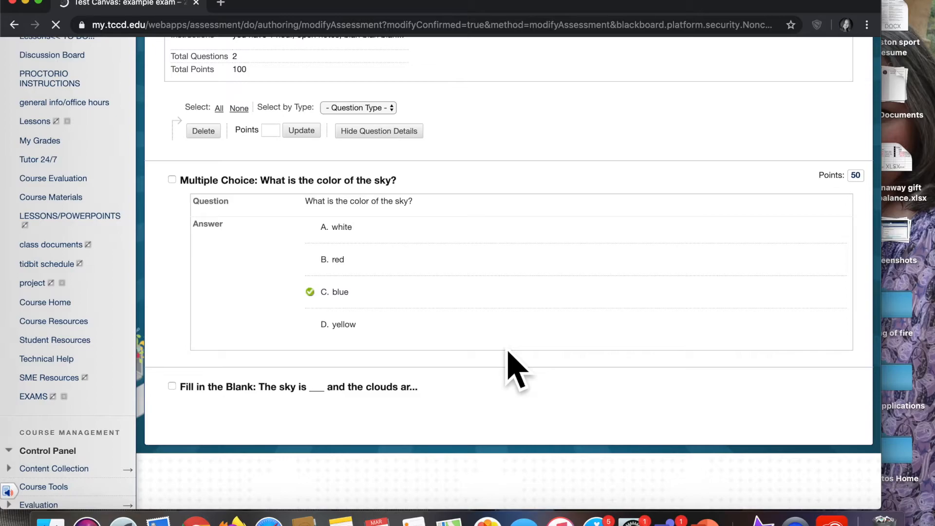
scroll(508, 351, down, 2)
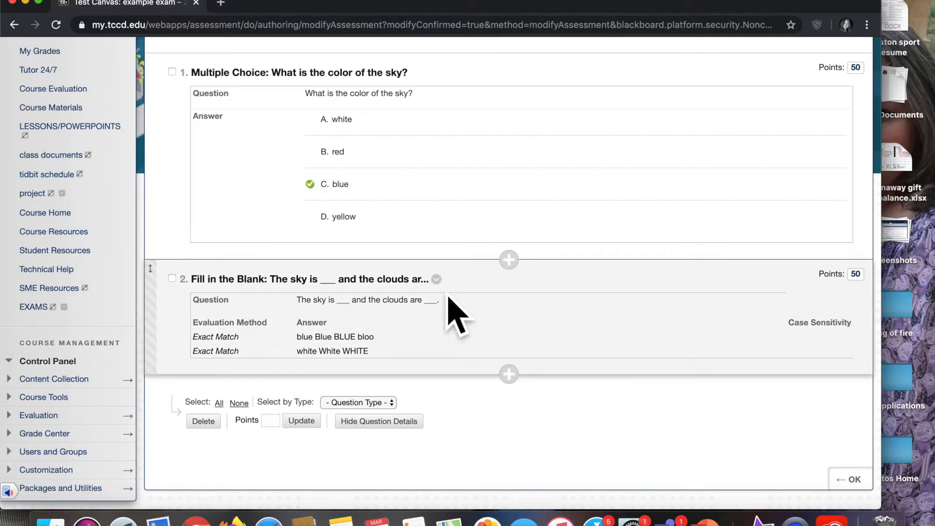
click(436, 279)
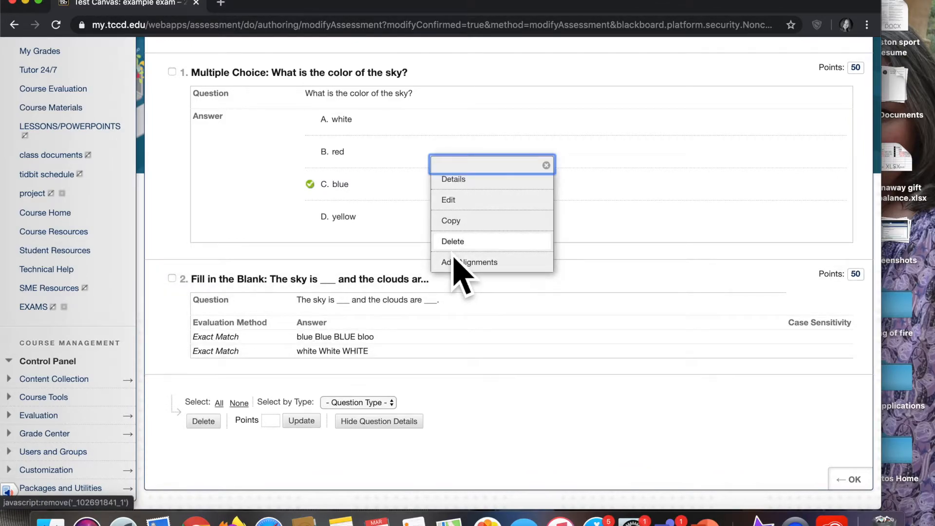
click(454, 204)
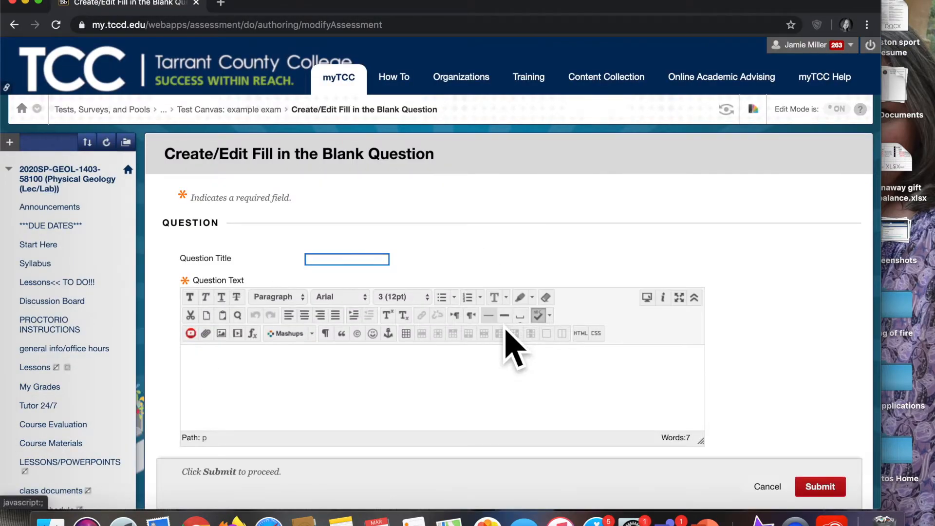
scroll(512, 348, down, 5)
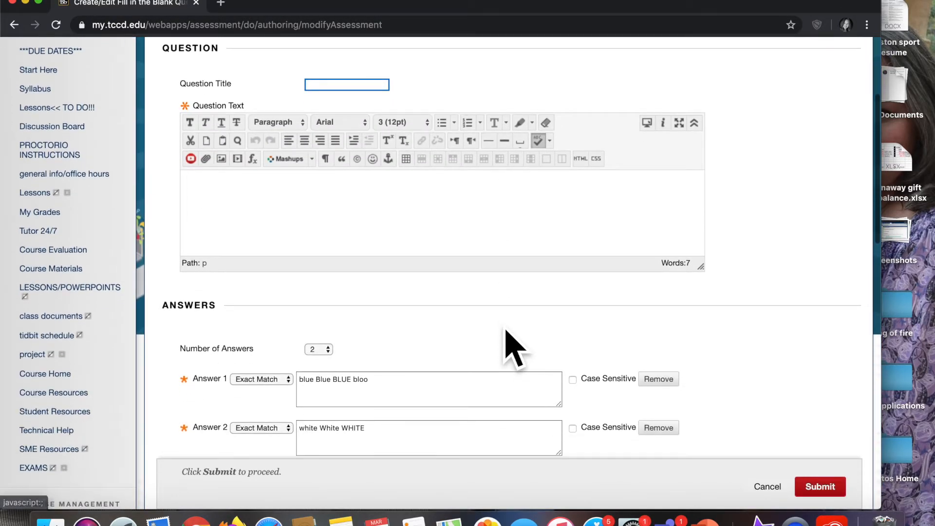
scroll(512, 348, up, 1)
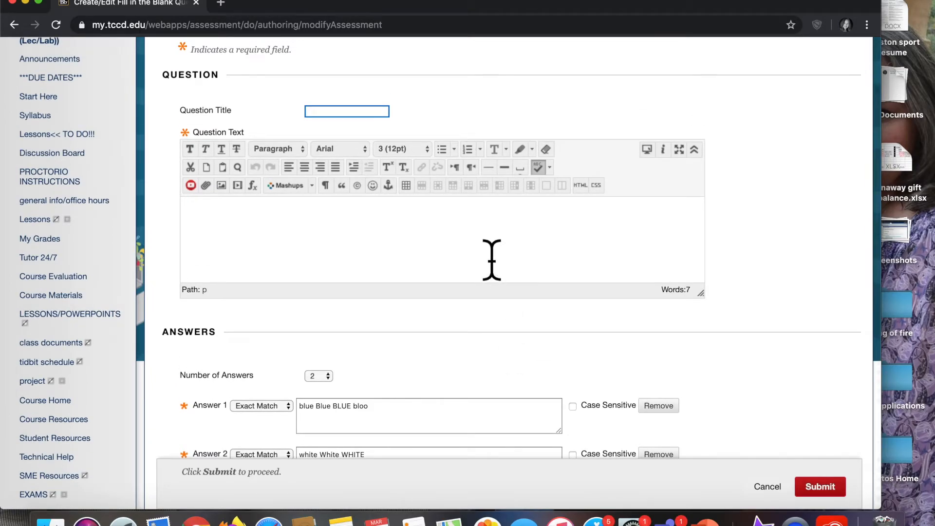
click(498, 265)
scroll(501, 272, up, 2)
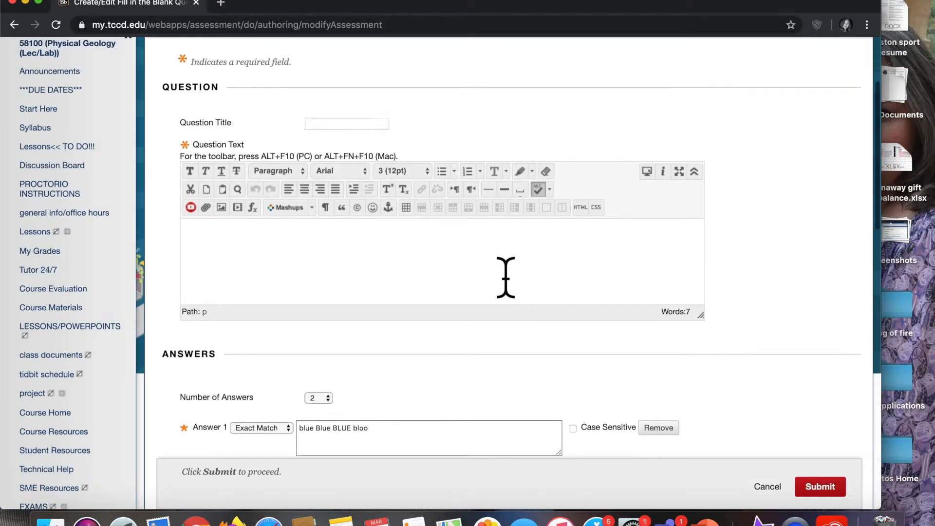
scroll(505, 278, up, 1)
scroll(505, 277, down, 3)
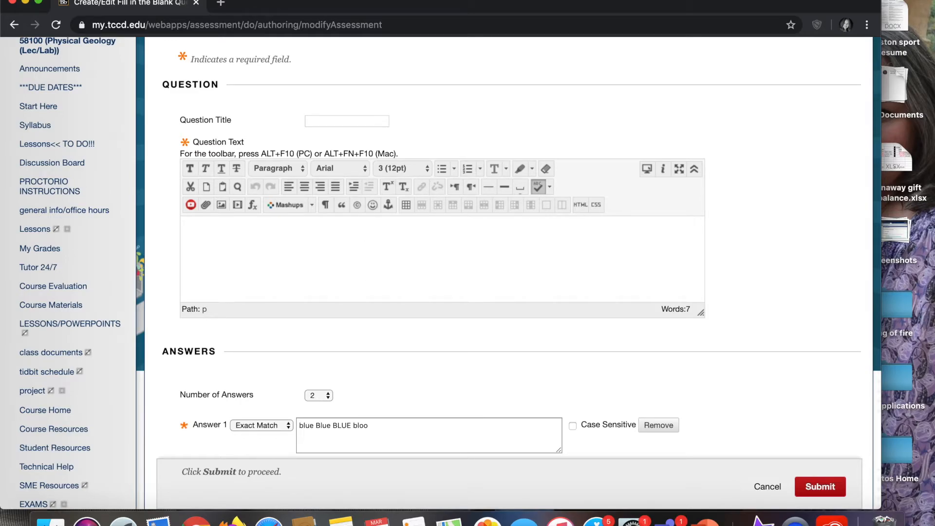
click(205, 254)
scroll(259, 254, up, 5)
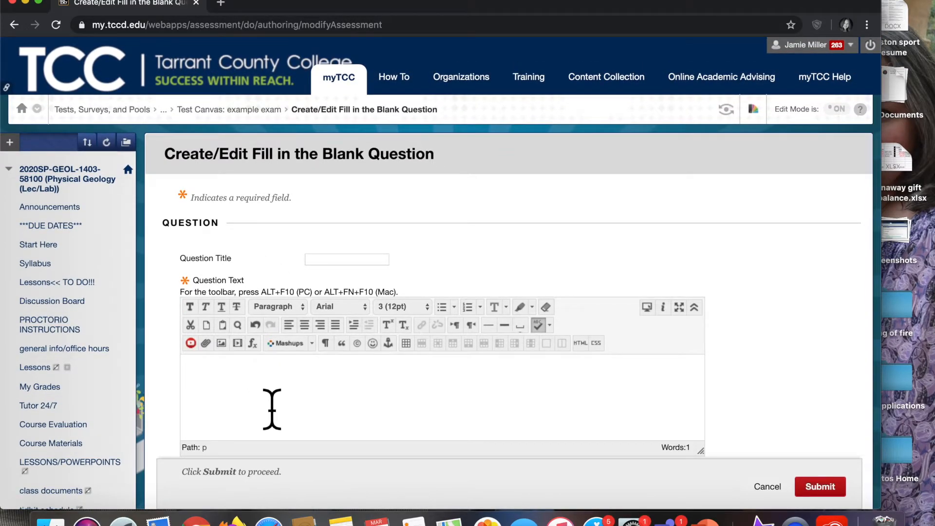
scroll(272, 409, down, 15)
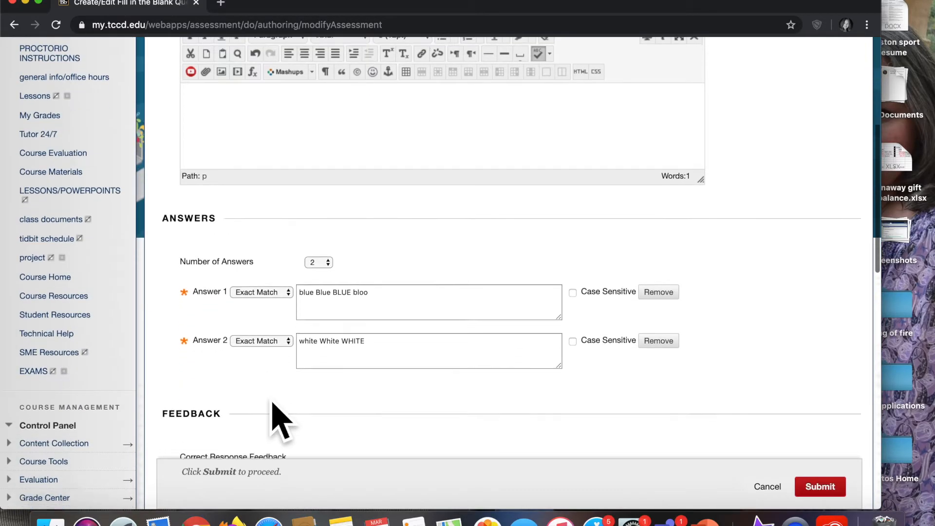
scroll(275, 412, down, 6)
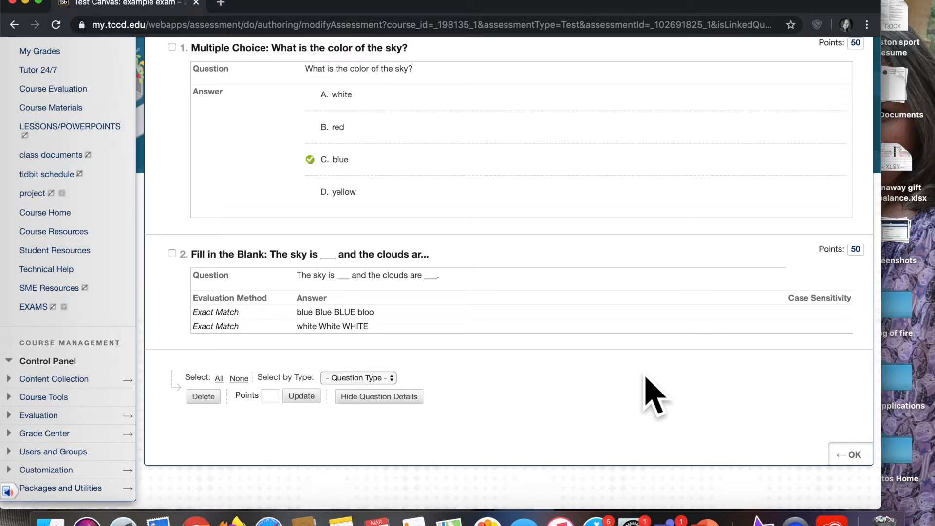
- Leave the test canvas and add the existing example exam test to the content area
scroll(653, 394, down, 1)
scroll(652, 394, up, 1)
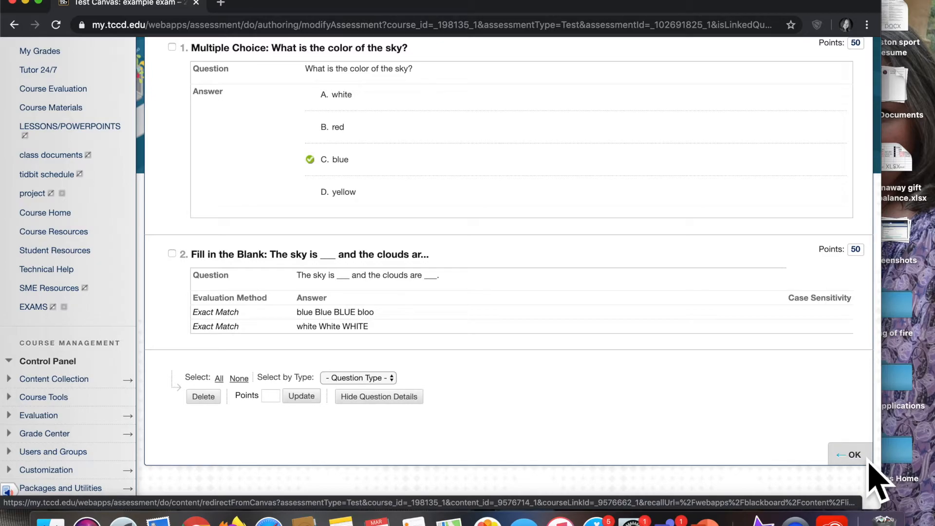
click(869, 462)
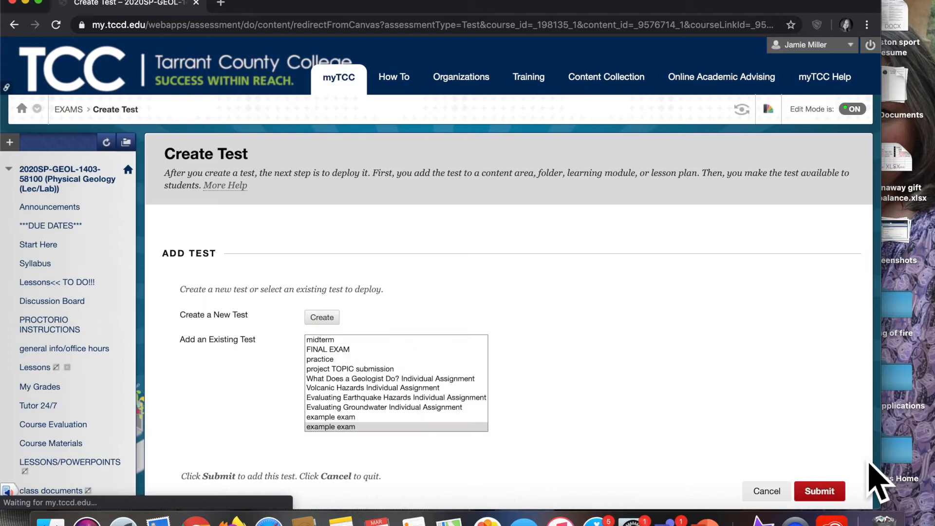
click(828, 492)
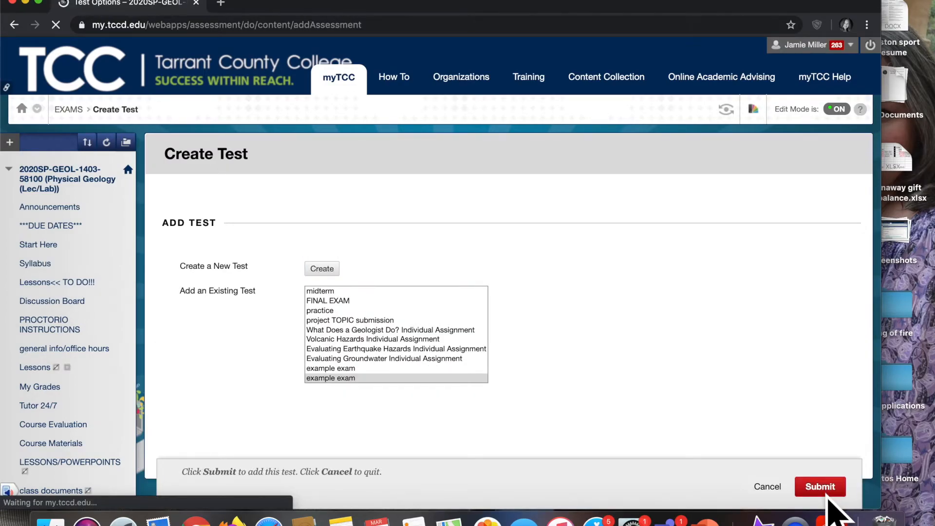
- Enable Force Completion and set a 60-minute timer with Auto-Submit turned on
scroll(534, 376, down, 1)
scroll(535, 384, down, 5)
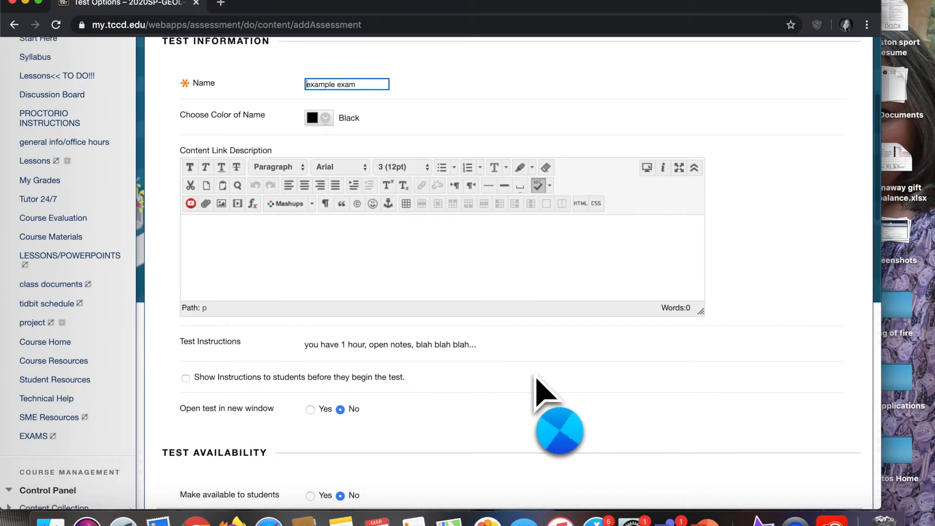
scroll(555, 406, down, 7)
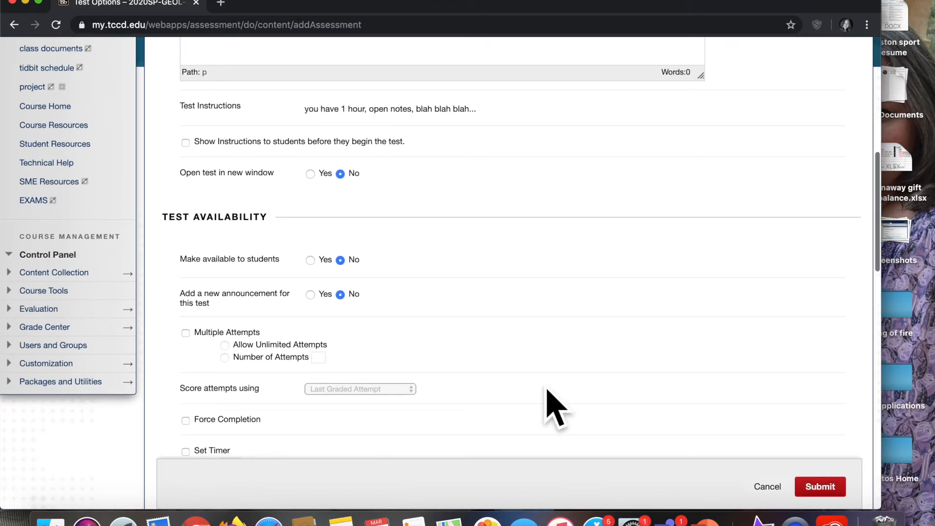
scroll(555, 406, down, 3)
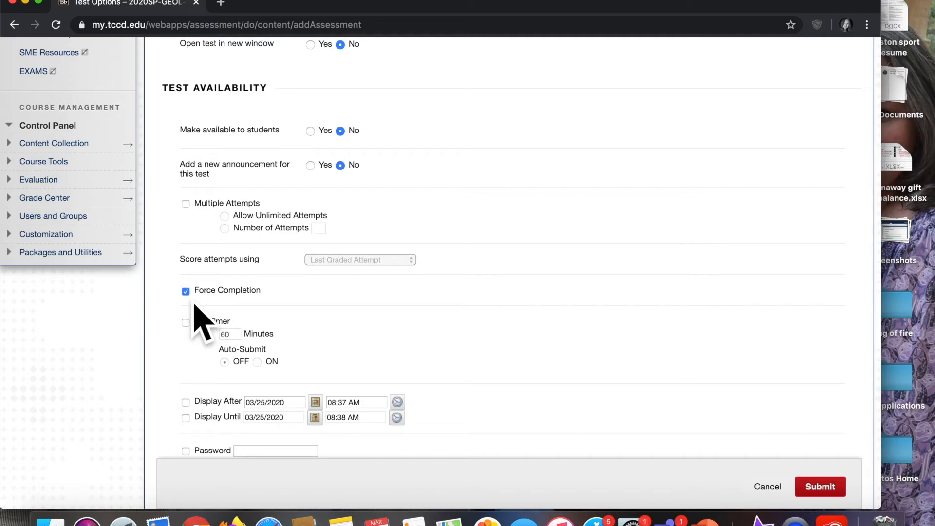
click(187, 323)
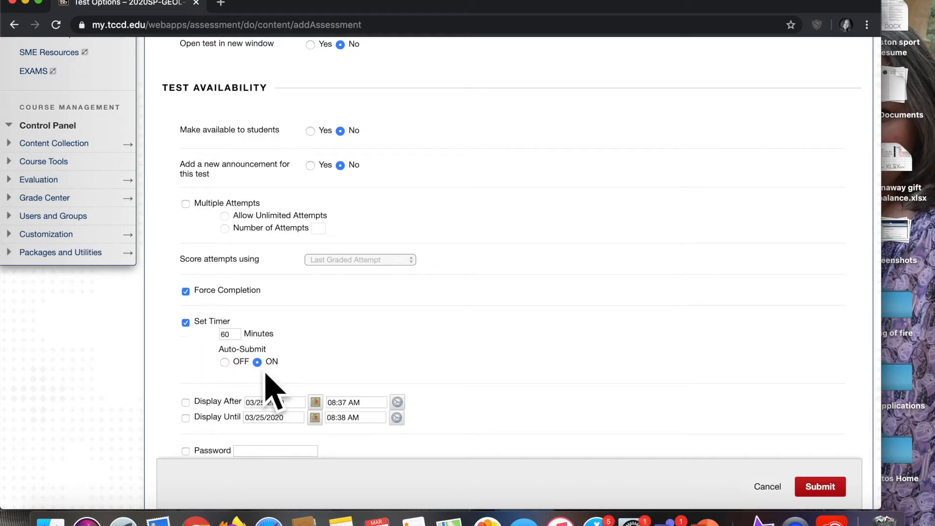
- Enable Display Until and set it to 03/31/2020 at 01:00 PM
scroll(375, 381, down, 4)
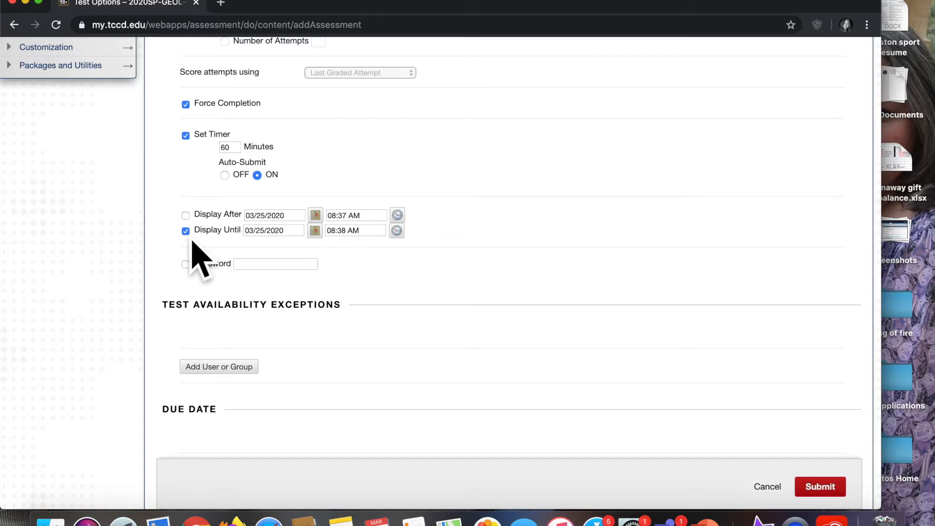
click(321, 241)
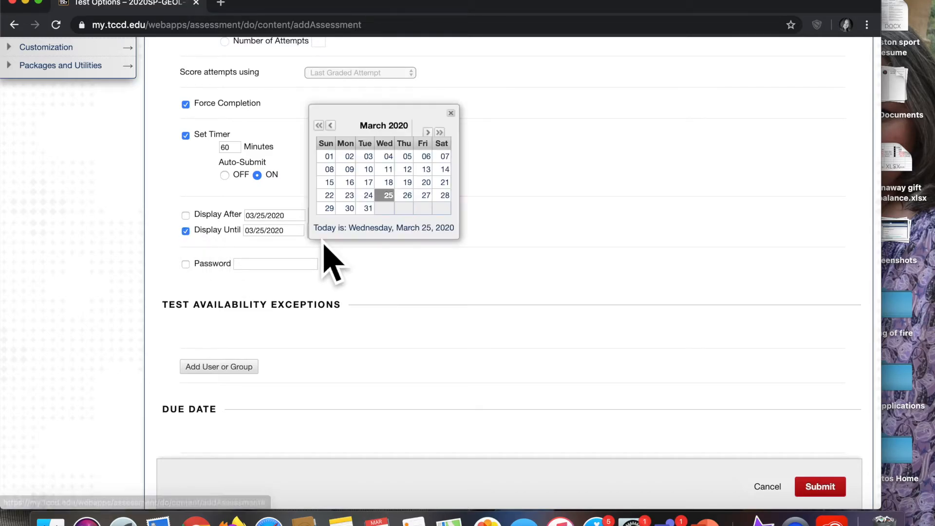
click(373, 213)
click(404, 234)
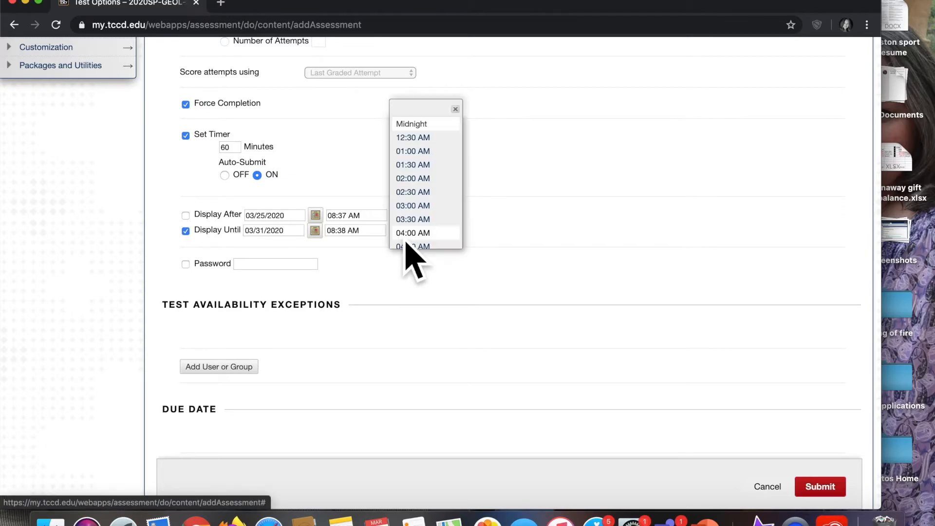
scroll(438, 226, down, 3)
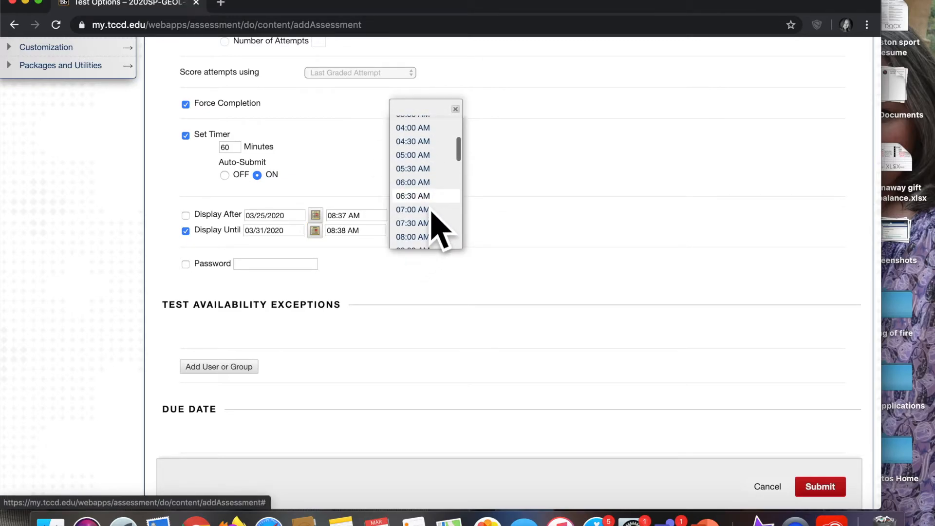
scroll(431, 212, down, 5)
click(430, 197)
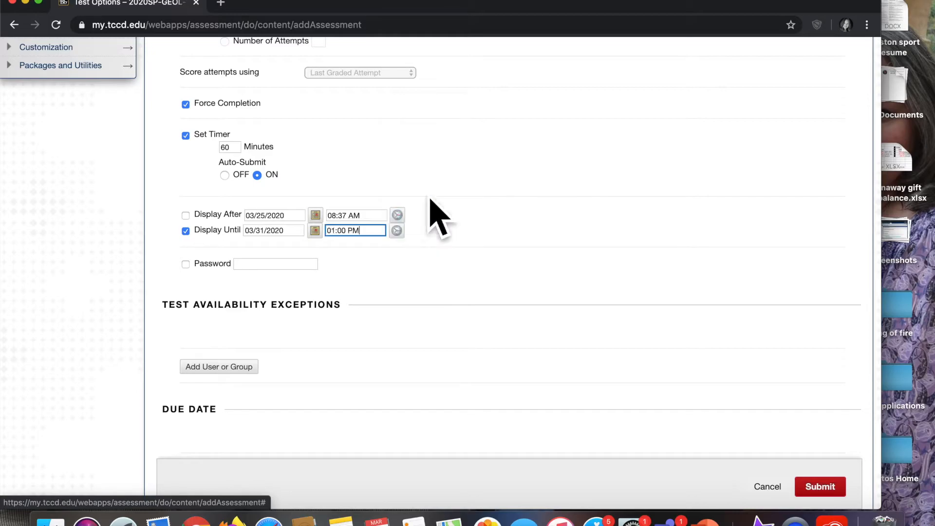
click(392, 301)
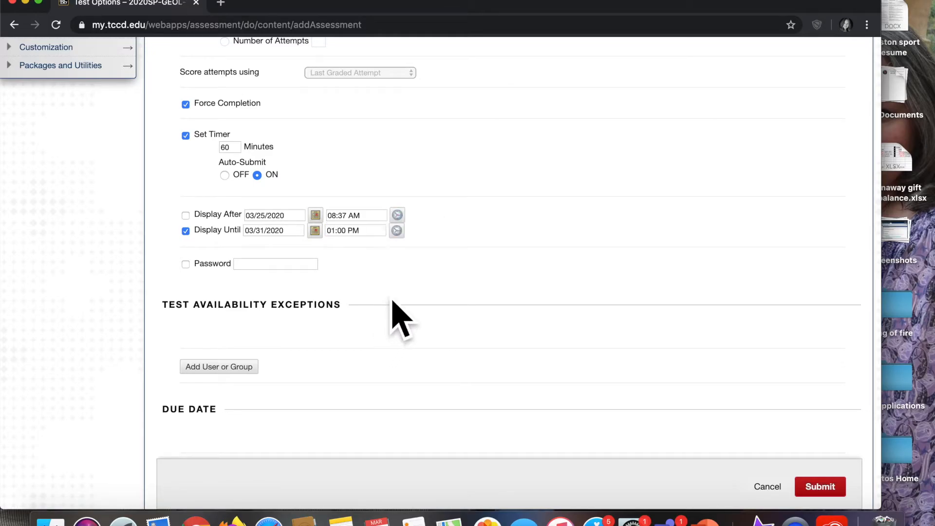
- Browse the student list for test availability exceptions and close the window without adding anyone
scroll(392, 304, down, 5)
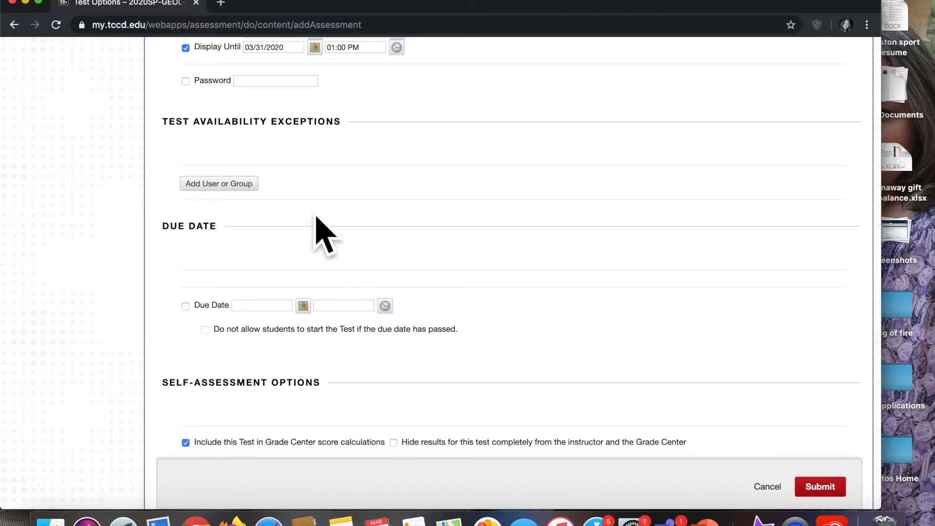
click(229, 187)
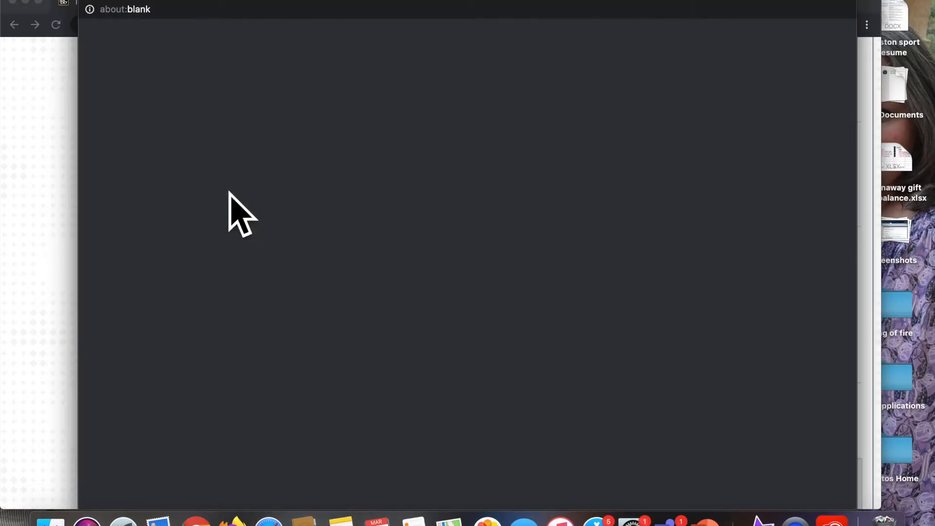
scroll(343, 336, down, 3)
scroll(344, 337, down, 4)
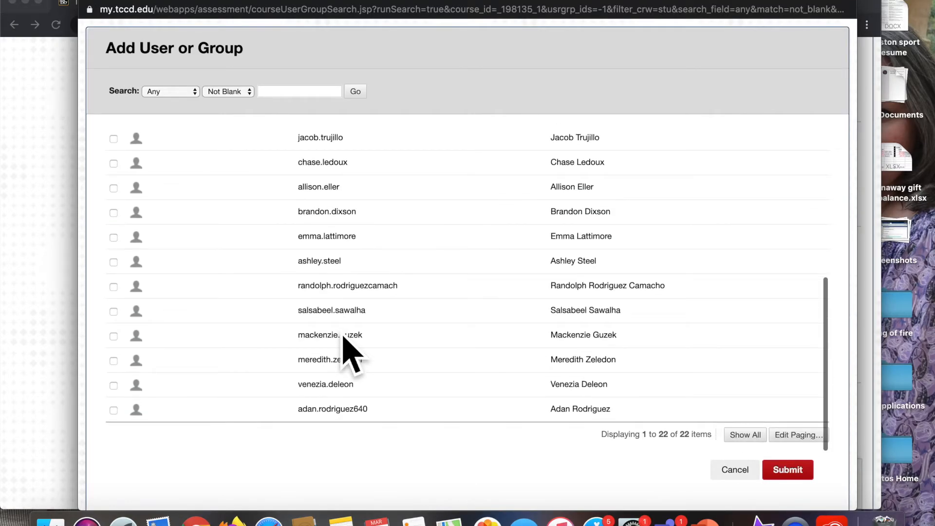
scroll(344, 337, down, 1)
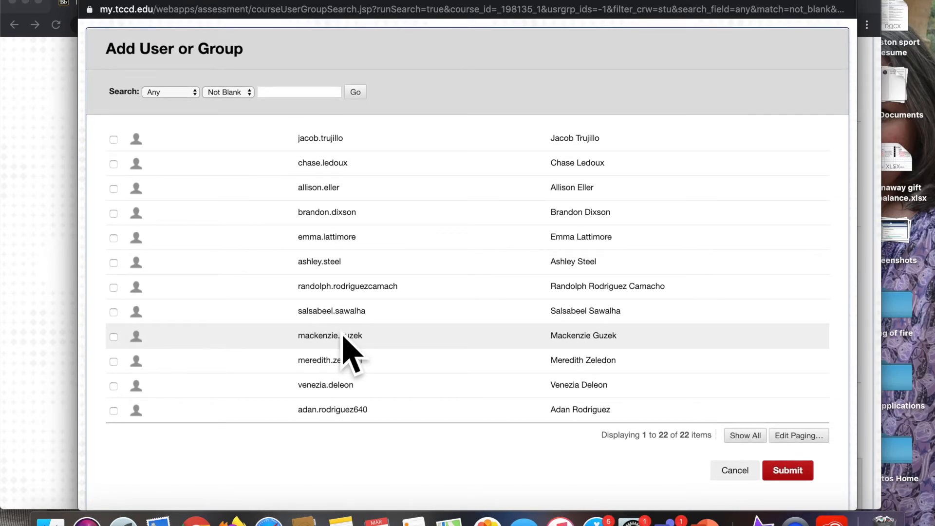
scroll(343, 340, up, 10)
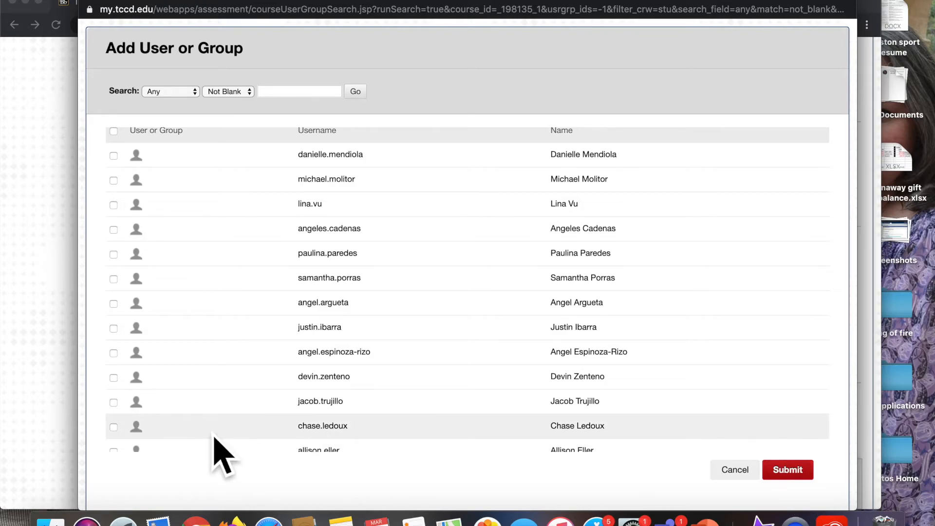
click(751, 480)
- Add a second results rule After Due Date showing all answers, correct answers and submitted answers
scroll(459, 428, down, 8)
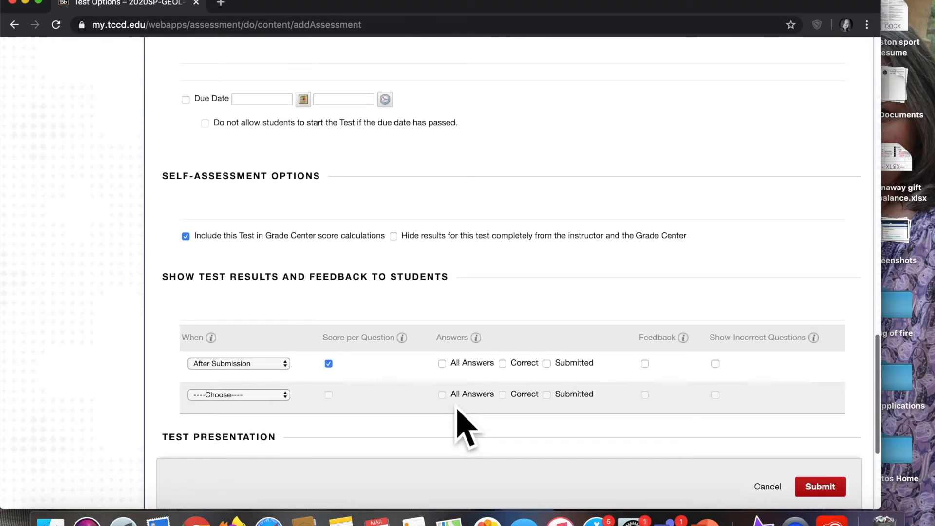
scroll(465, 428, down, 4)
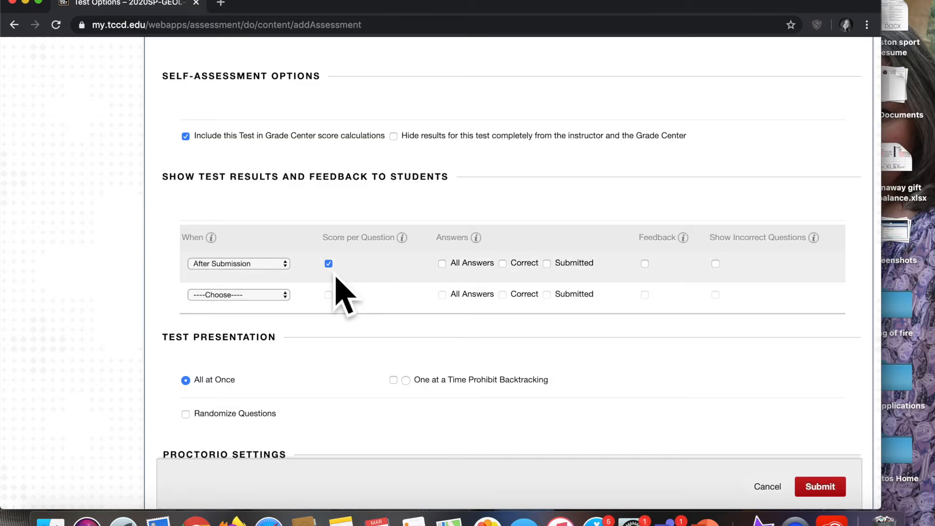
click(272, 297)
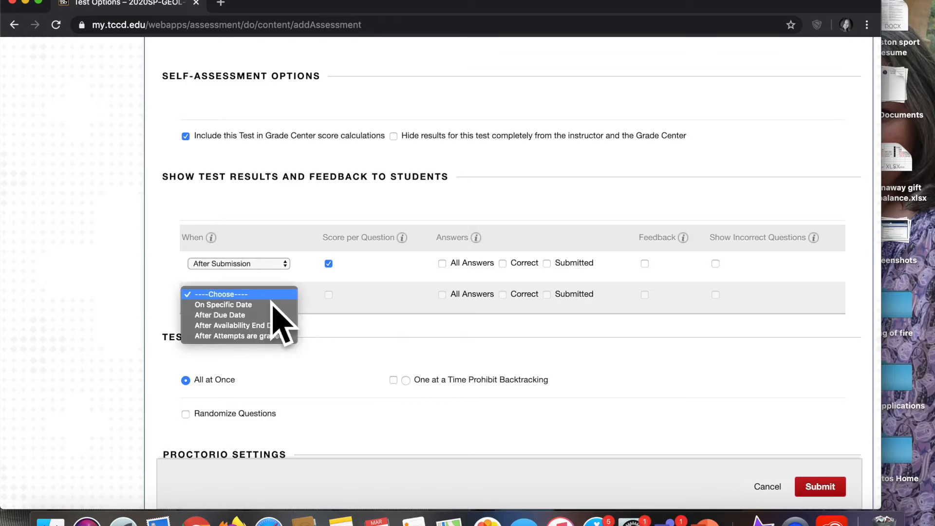
click(257, 319)
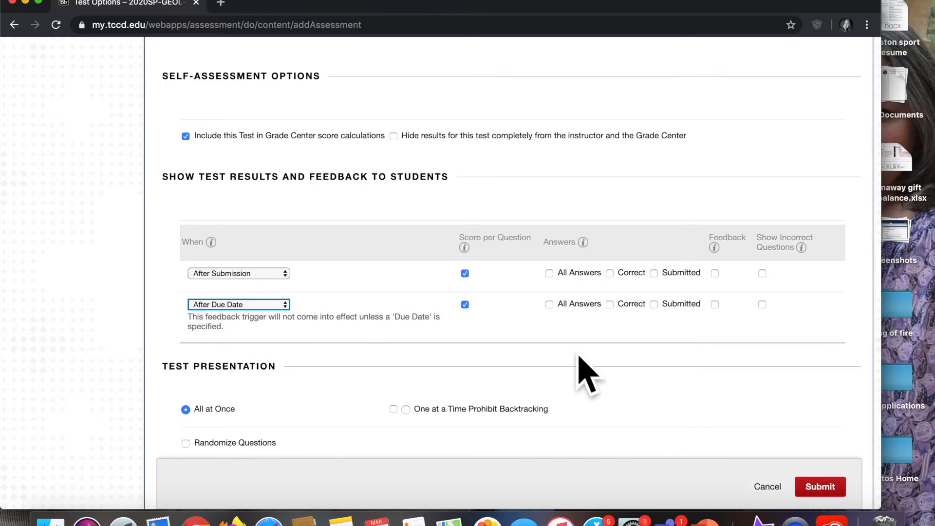
click(567, 314)
click(621, 317)
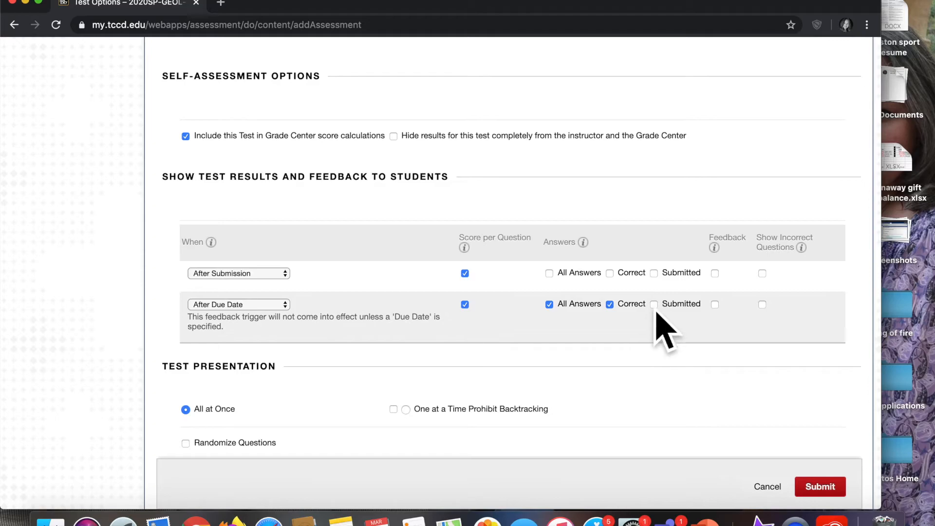
click(654, 305)
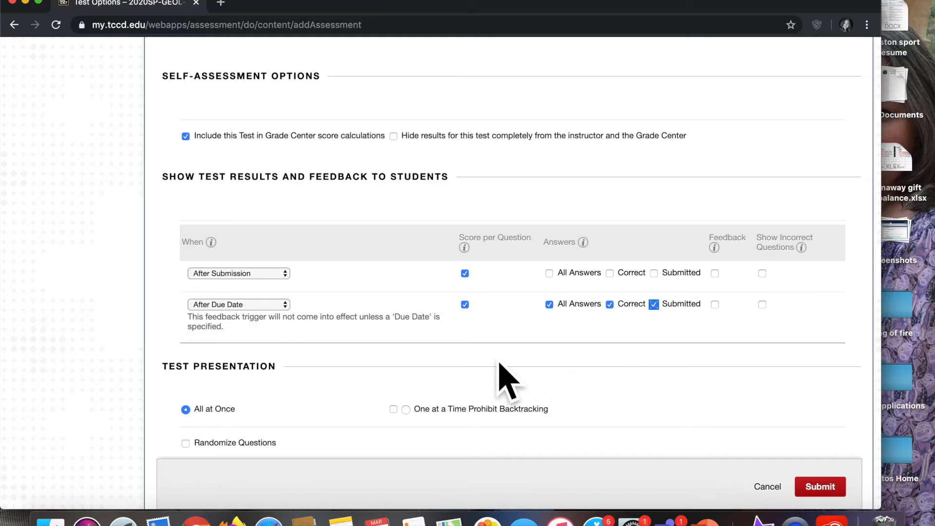
scroll(378, 317, down, 3)
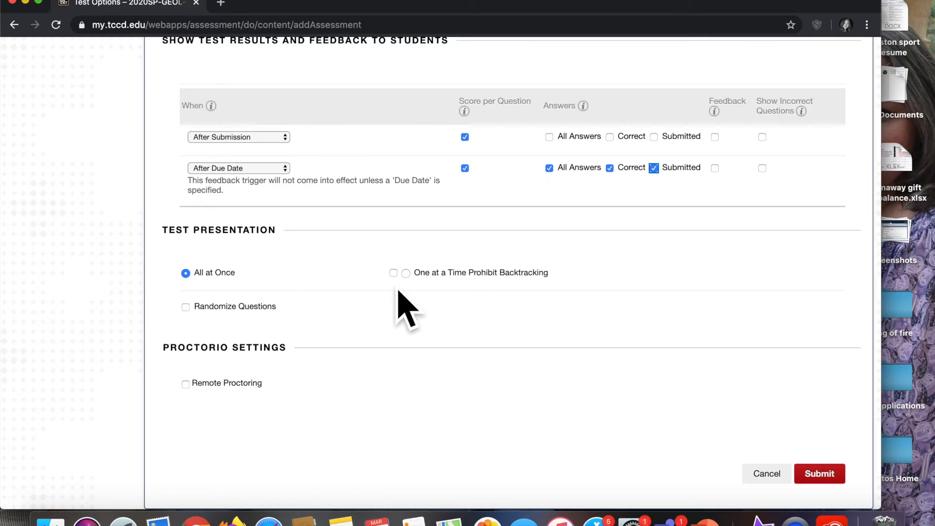
scroll(387, 358, down, 1)
scroll(204, 416, up, 10)
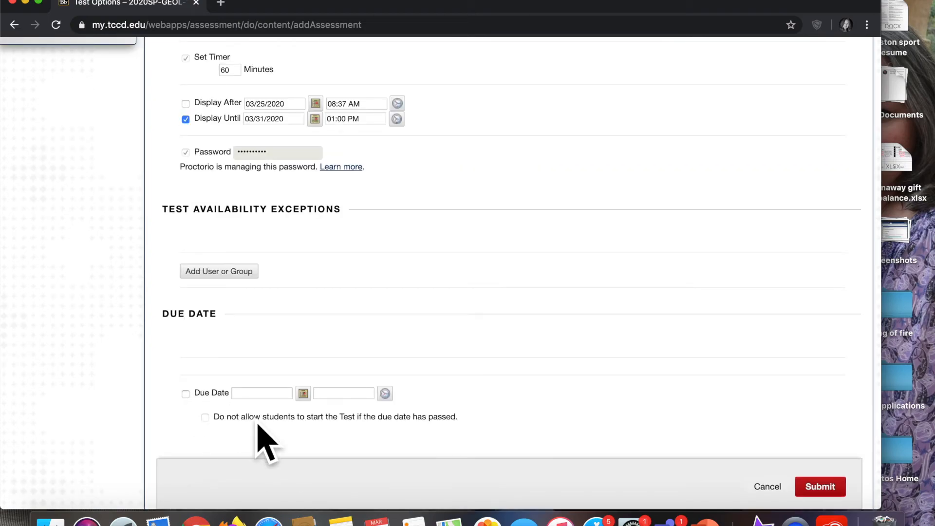
- Turn off Remote Proctoring in the Proctorio settings and submit the test options
scroll(265, 438, down, 10)
scroll(258, 423, down, 5)
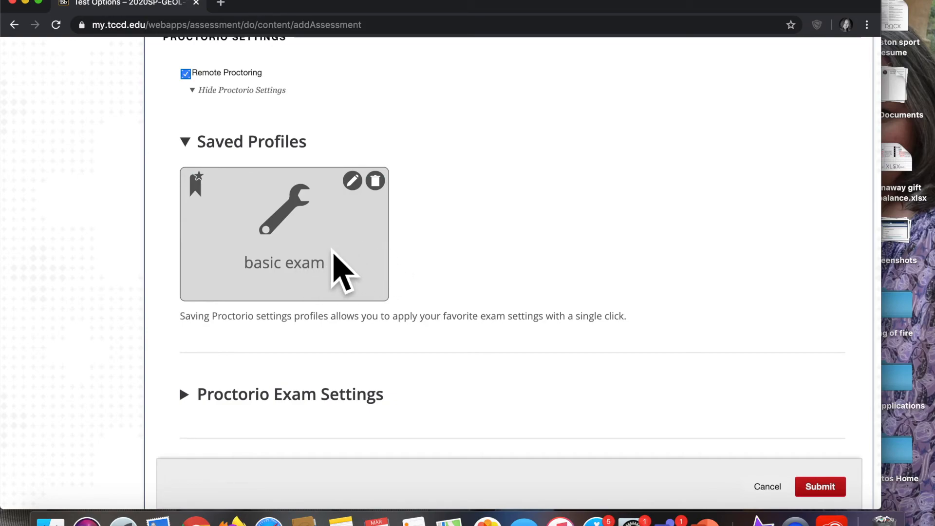
click(341, 270)
scroll(307, 426, down, 3)
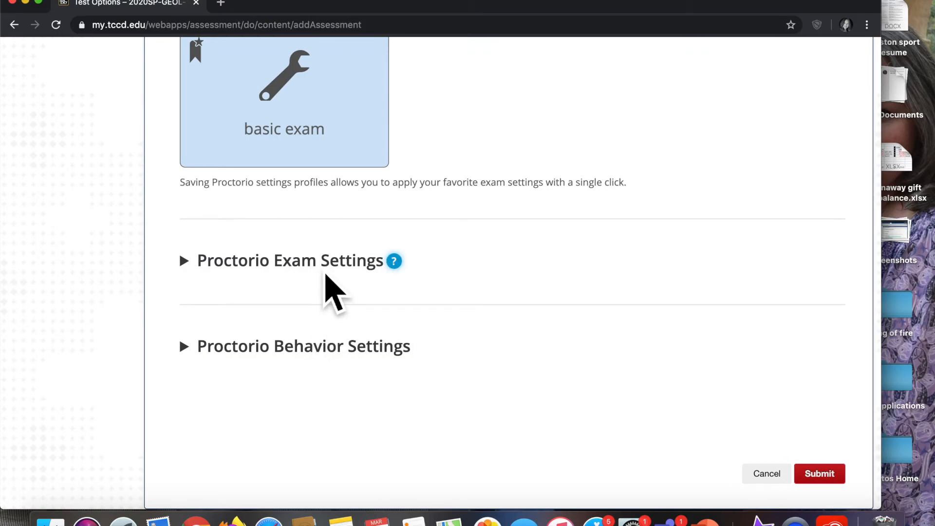
scroll(324, 273, up, 7)
click(190, 280)
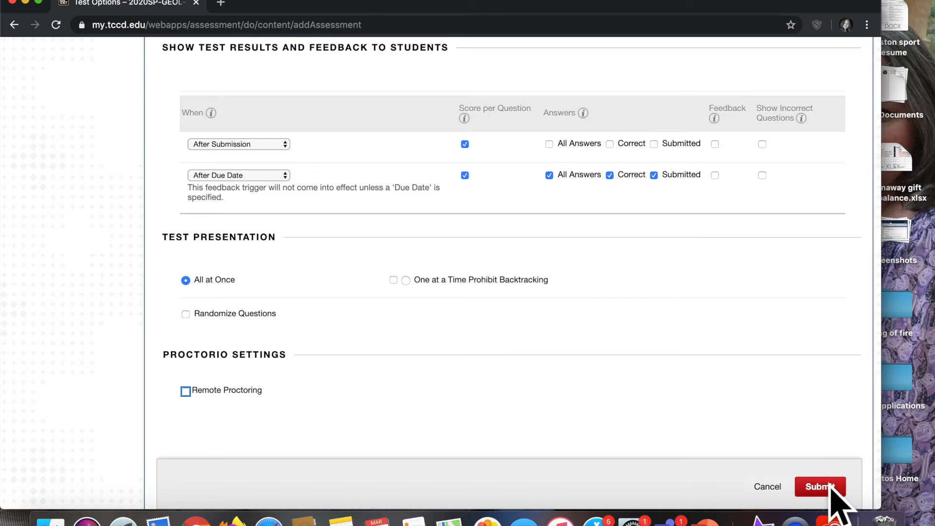
click(822, 490)
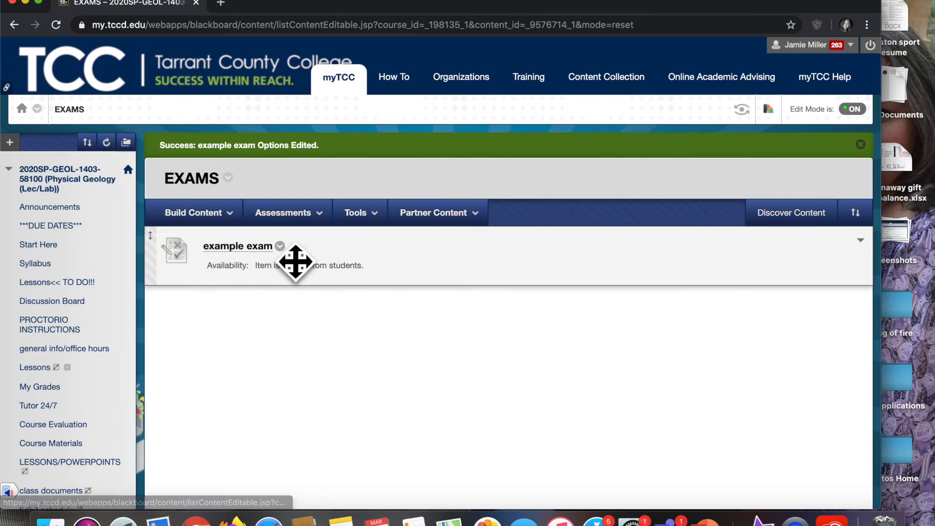
- Reopen the example exam's test options, enable showing instructions to students before they begin, and submit
click(281, 247)
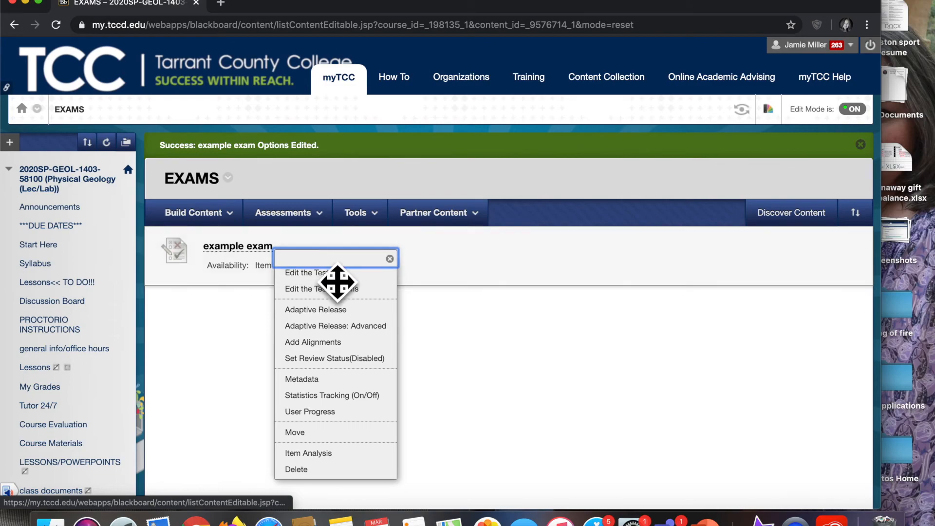
click(348, 289)
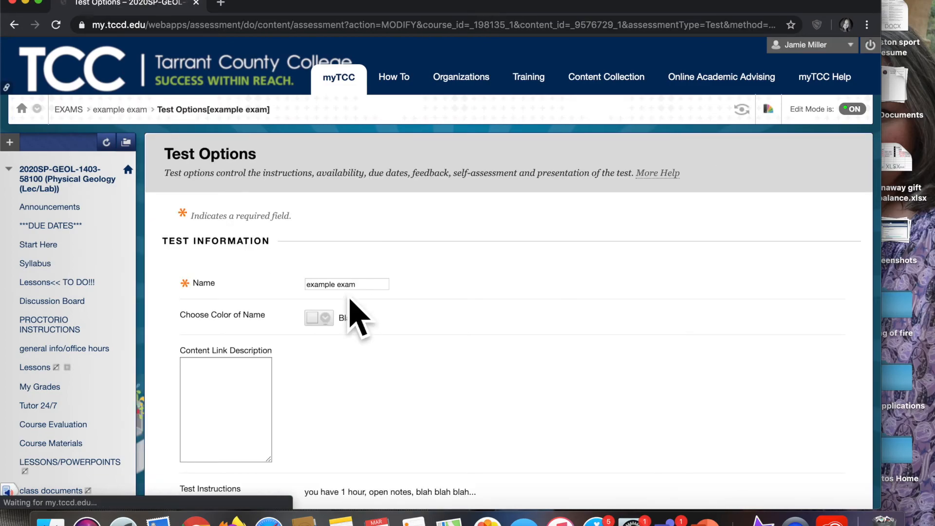
scroll(431, 380, down, 1)
scroll(441, 399, down, 3)
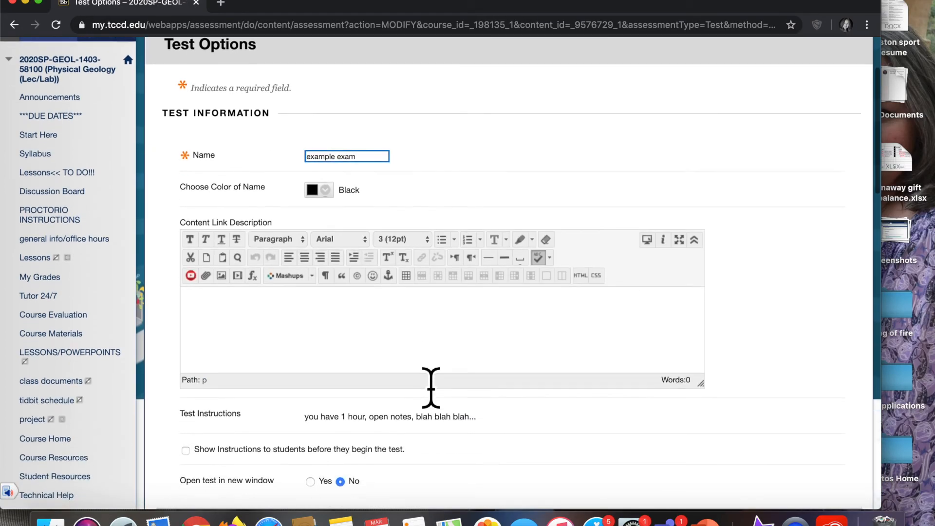
scroll(436, 390, down, 2)
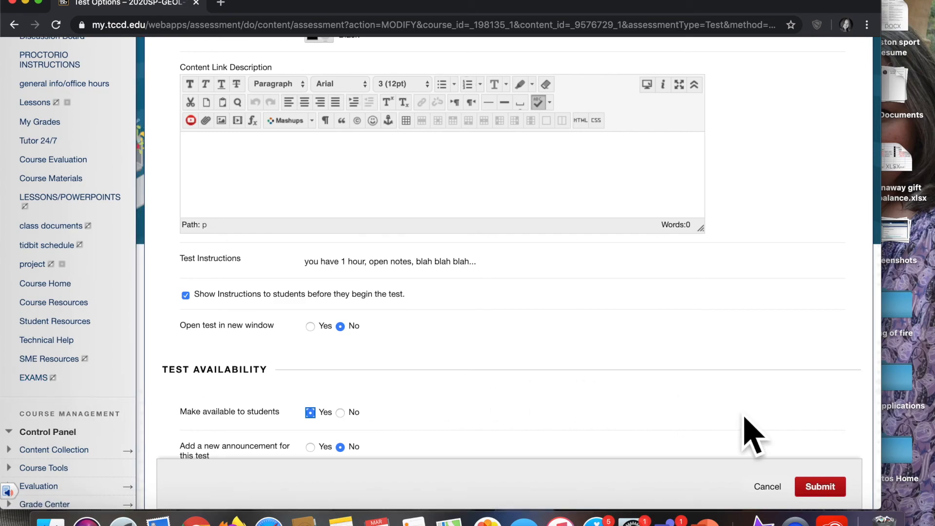
click(833, 492)
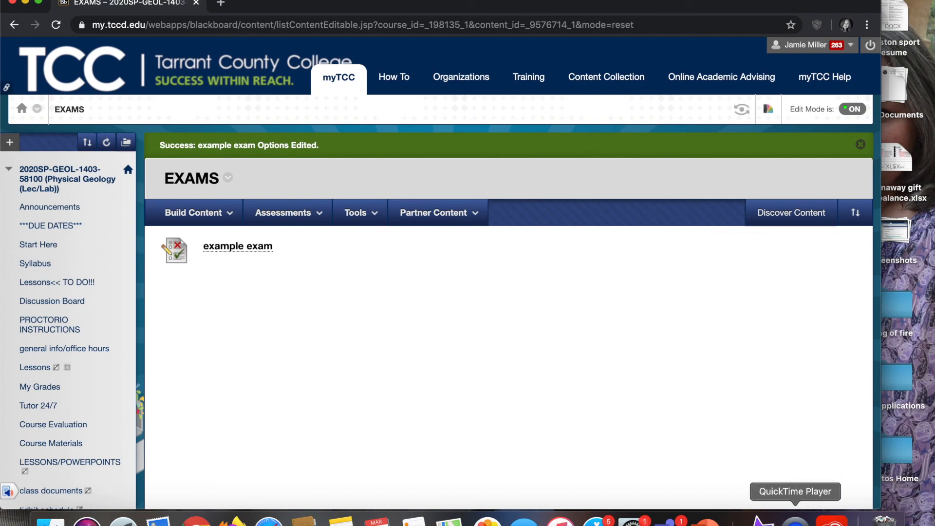
click(795, 520)
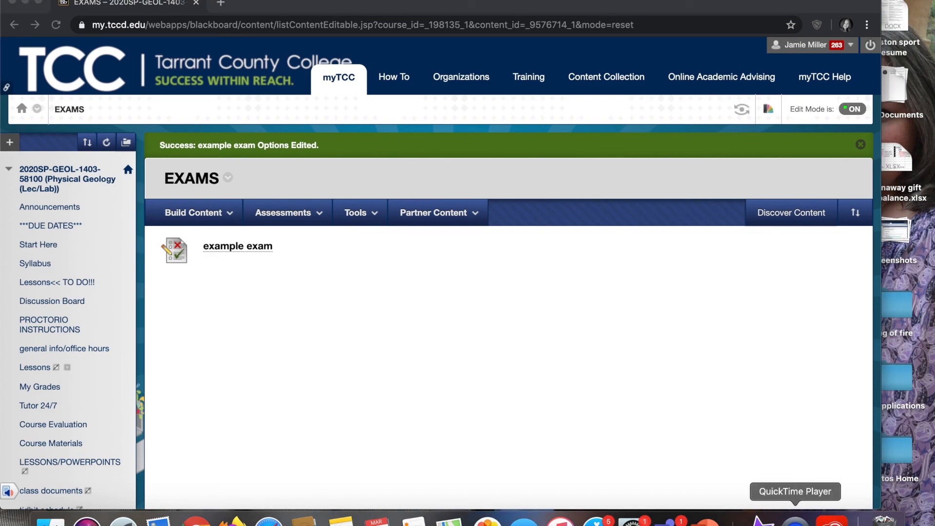
right_click(795, 520)
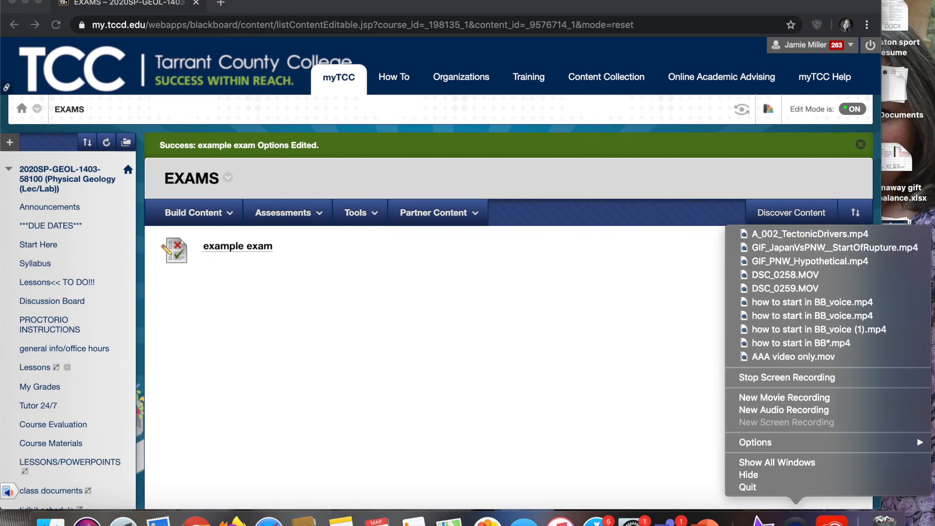
click(792, 379)
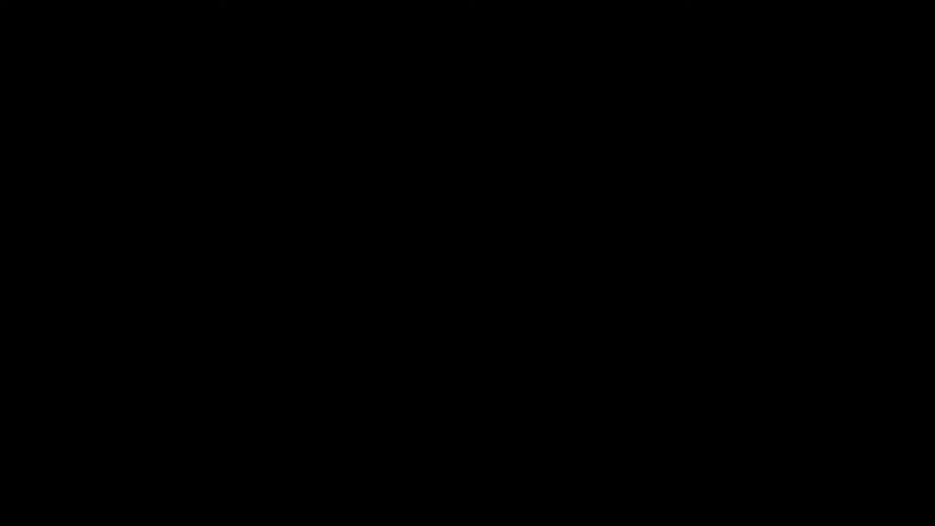